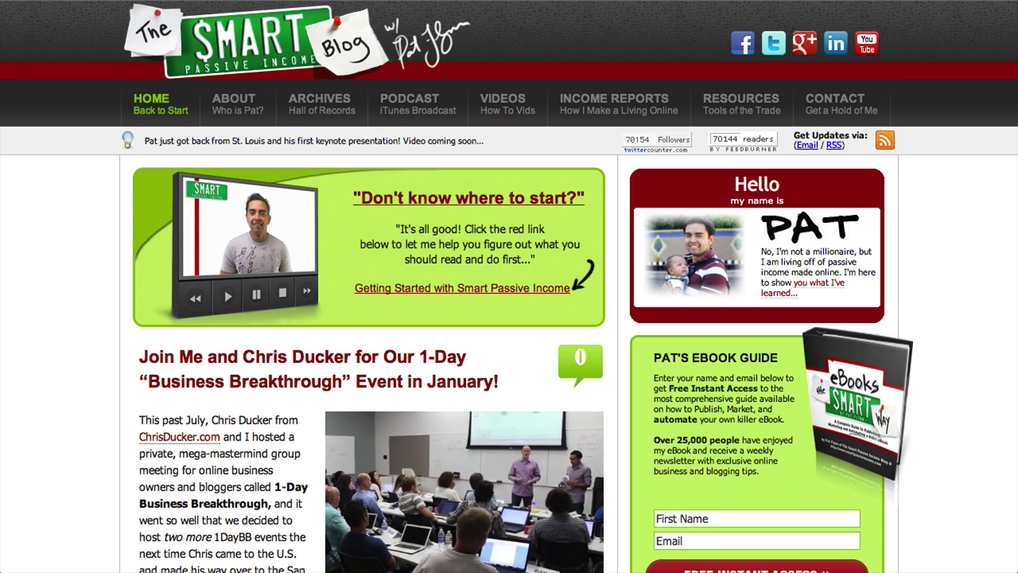
# - Scroll down the Smart Passive Income homepage to the event registration links and SPI 084 post
pyautogui.scroll(-10, 509, 286)
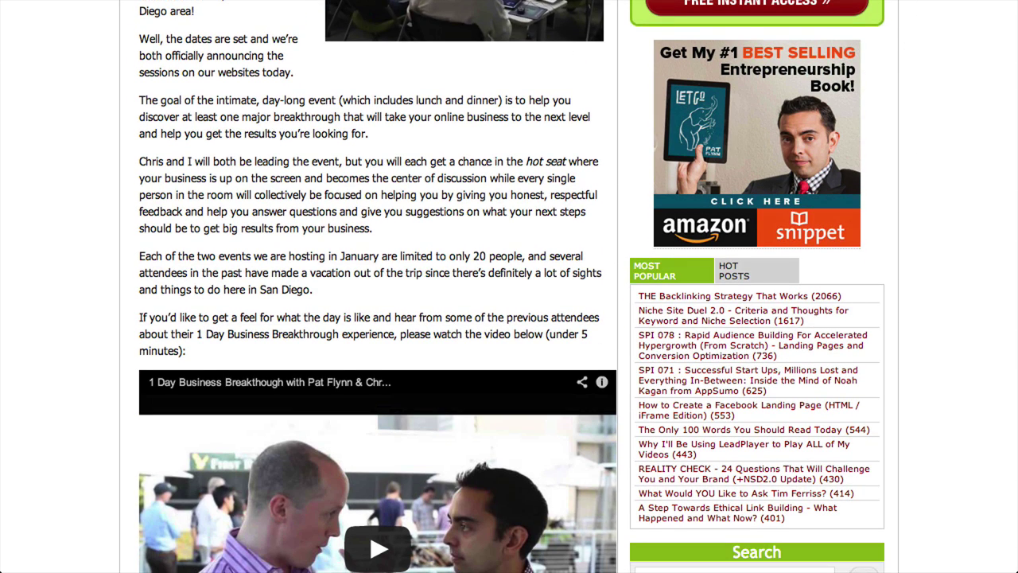
pyautogui.scroll(-10, 509, 287)
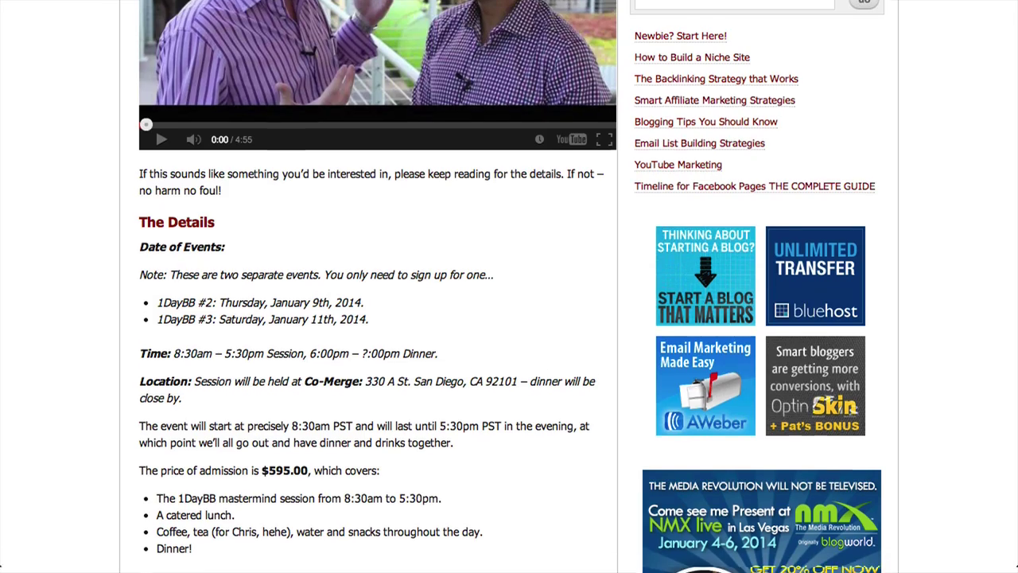
pyautogui.scroll(-3, 509, 286)
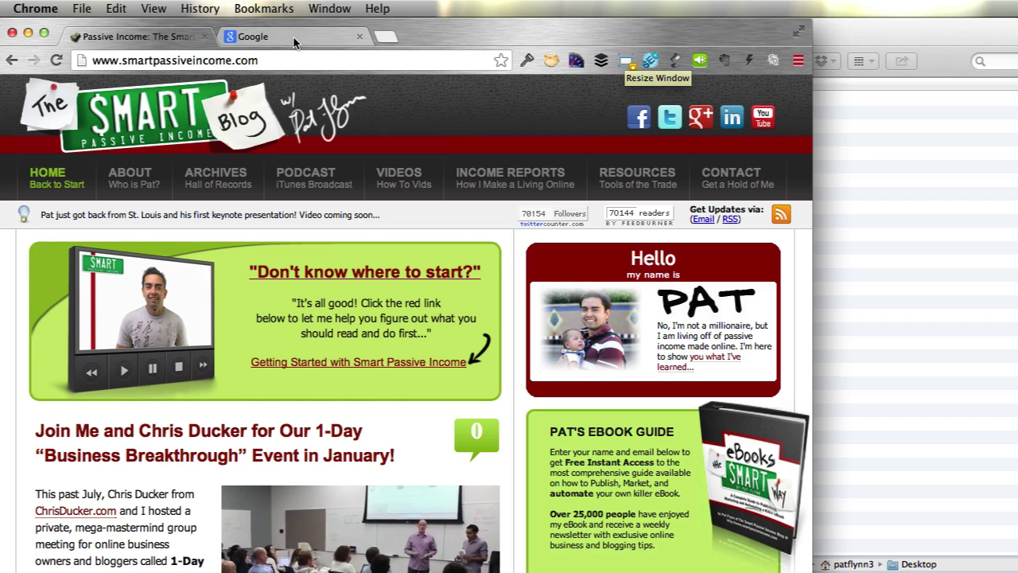
# - Search Google for 'window resizer' and bring up the Window Resizer preset size list
pyautogui.click(258, 36)
pyautogui.write('window resizer')
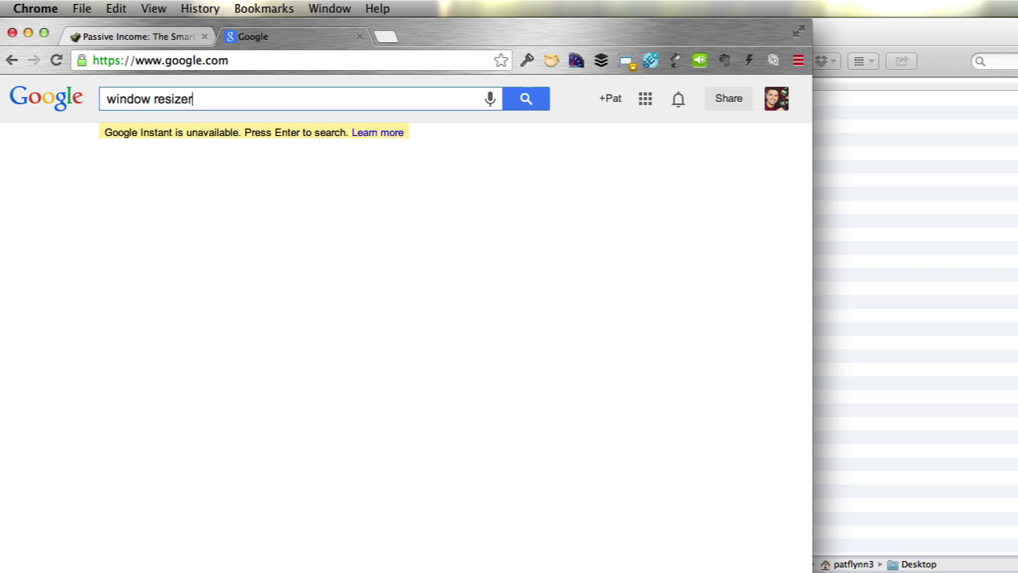
pyautogui.press('Return')
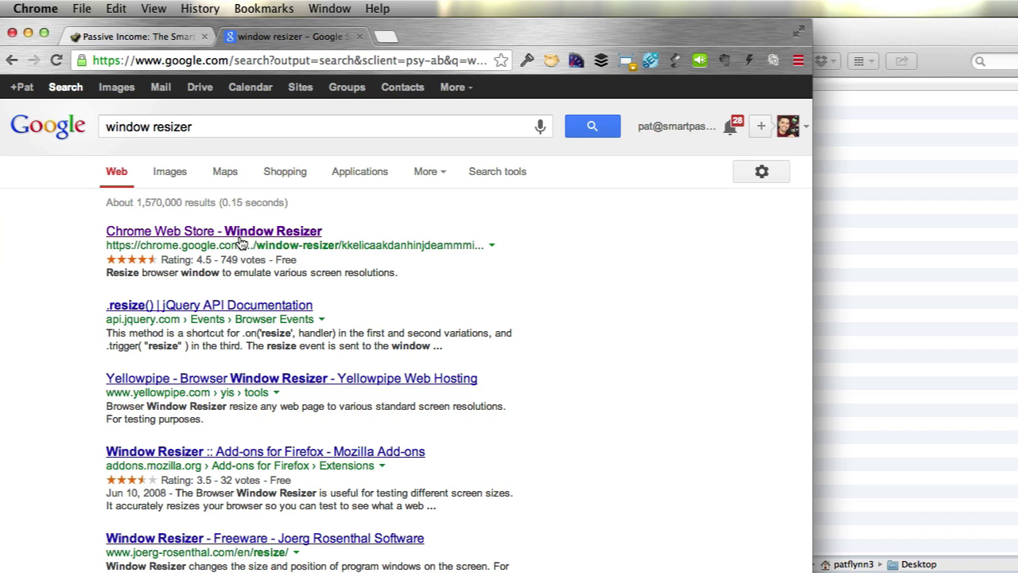
pyautogui.click(626, 61)
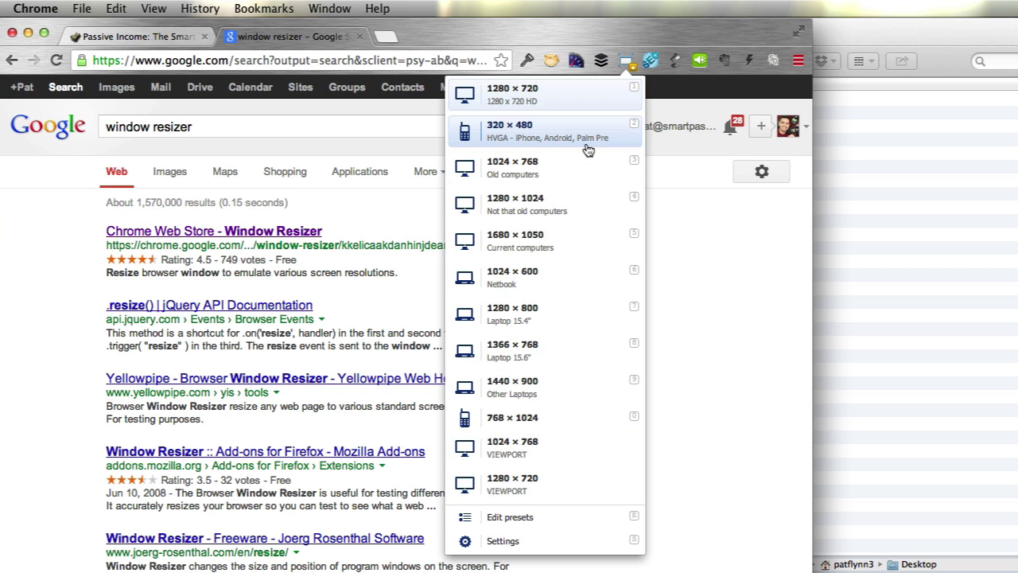
# - Resize the browser to 1280×720, move it top-left, then resize to 1024×768 and edit presets
pyautogui.click(547, 105)
pyautogui.moveTo(959, 296); pyautogui.dragTo(481, 20)
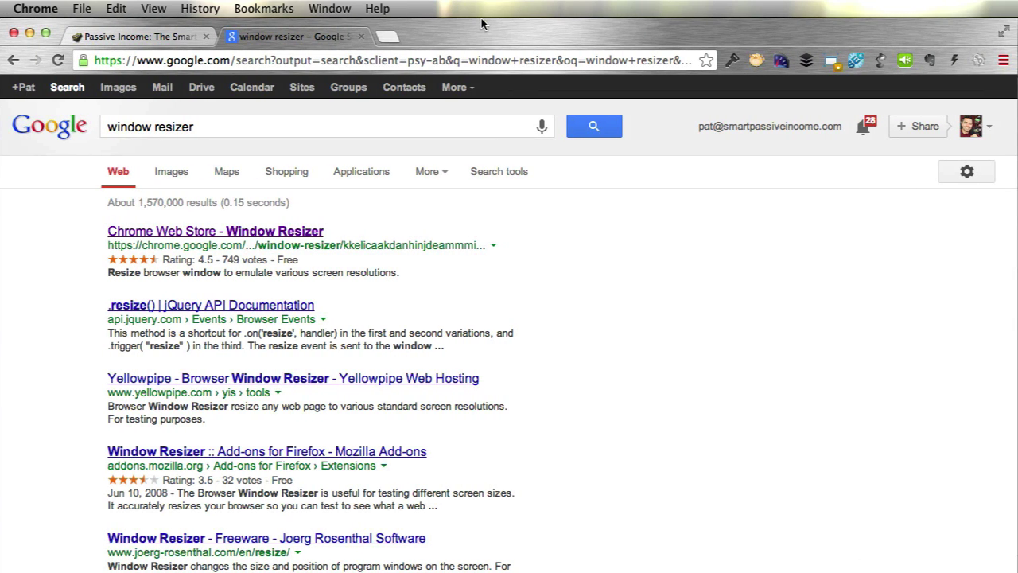
pyautogui.click(831, 60)
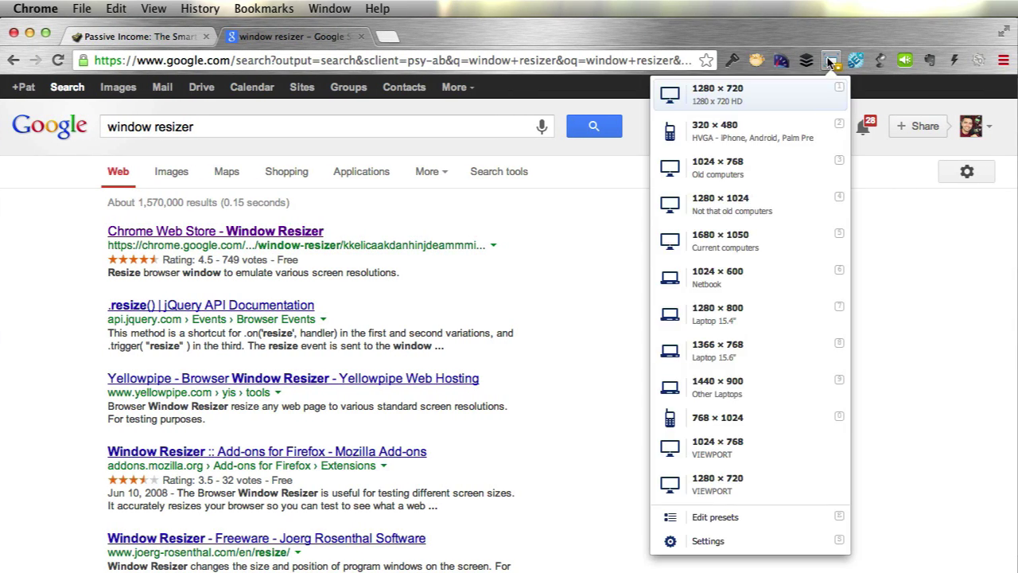
pyautogui.click(758, 173)
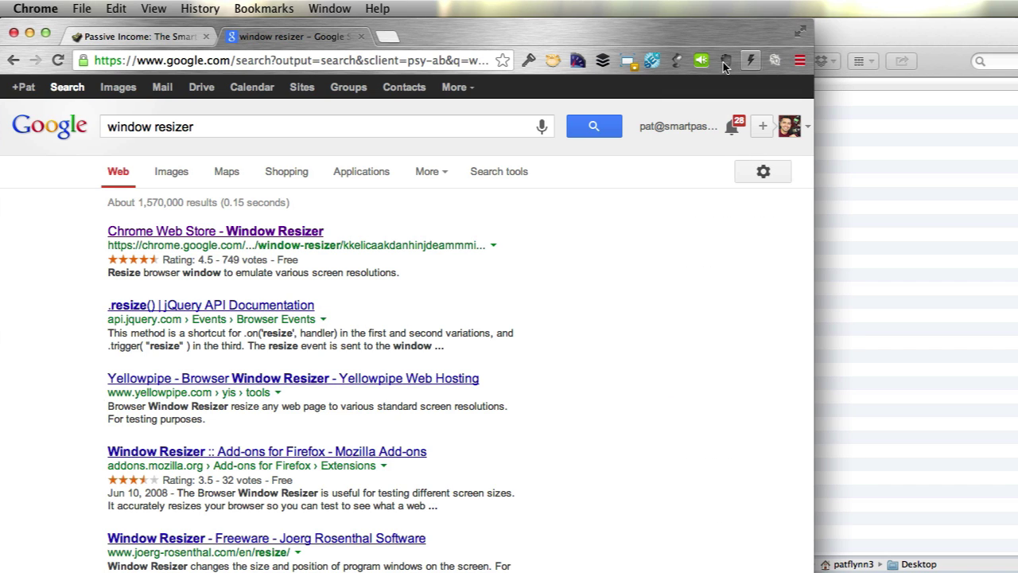
pyautogui.click(624, 62)
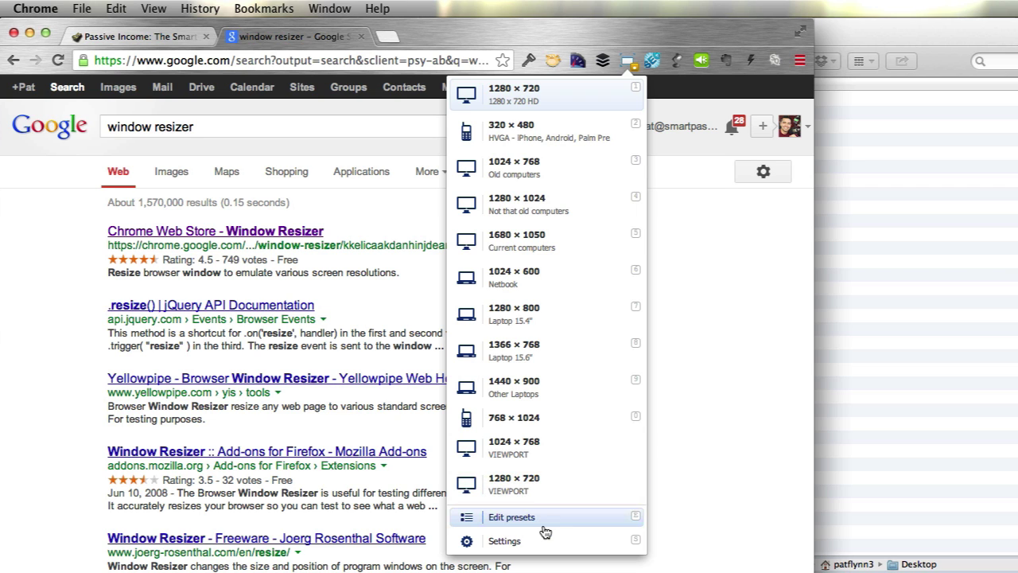
pyautogui.click(546, 524)
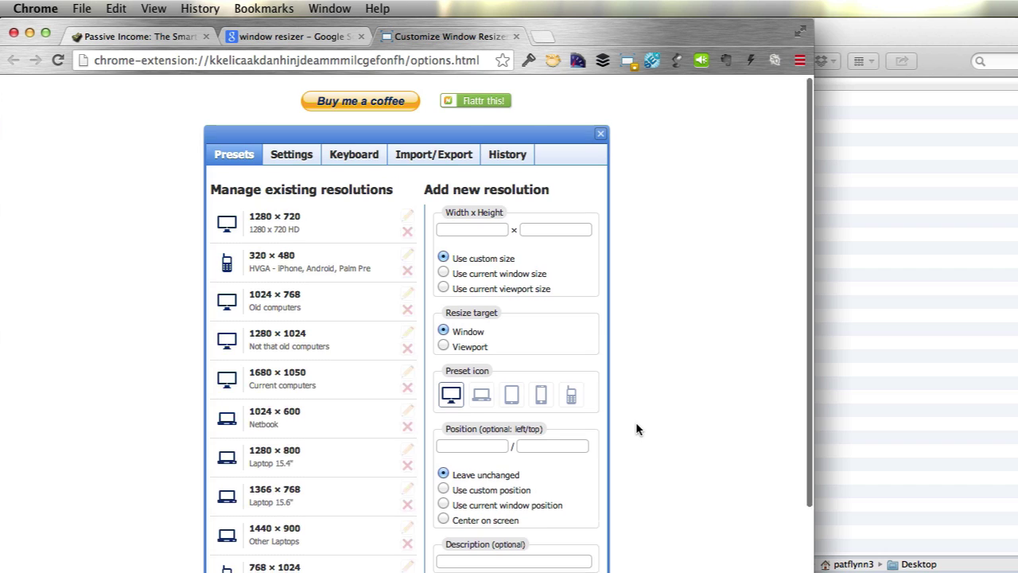
# - Add a Window Resizer preset of width 1280, height 720 with Viewport as the resize target
pyautogui.scroll(-4, 635, 425)
pyautogui.scroll(4, 635, 428)
pyautogui.scroll(-2, 503, 253)
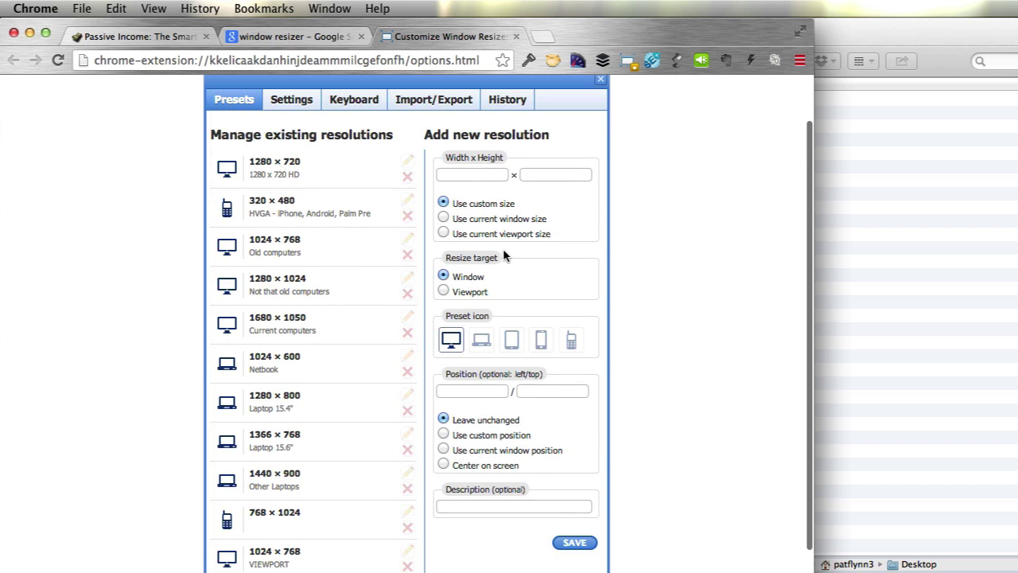
pyautogui.click(476, 174)
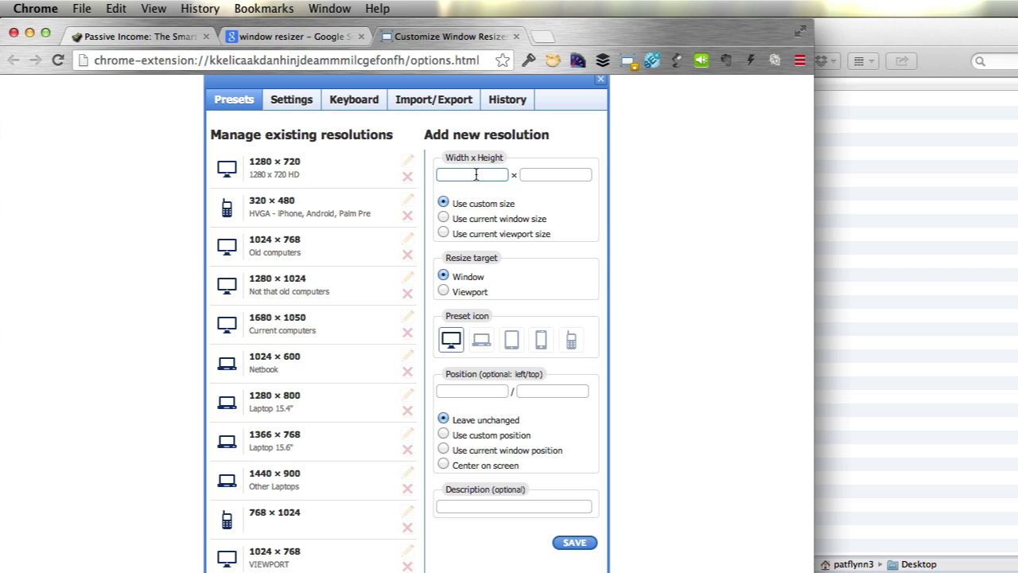
pyautogui.write('1280')
pyautogui.click(555, 174)
pyautogui.write('720')
pyautogui.click(485, 295)
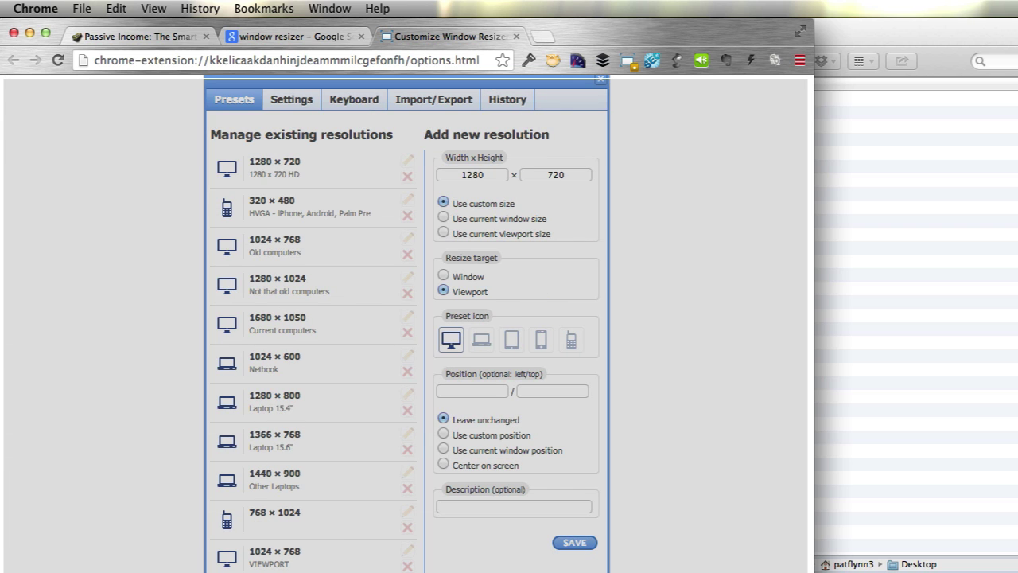
pyautogui.moveTo(812, 569)
pyautogui.mouseDown()
pyautogui.moveTo(805, 563)
pyautogui.moveTo(813, 570)
pyautogui.mouseUp()
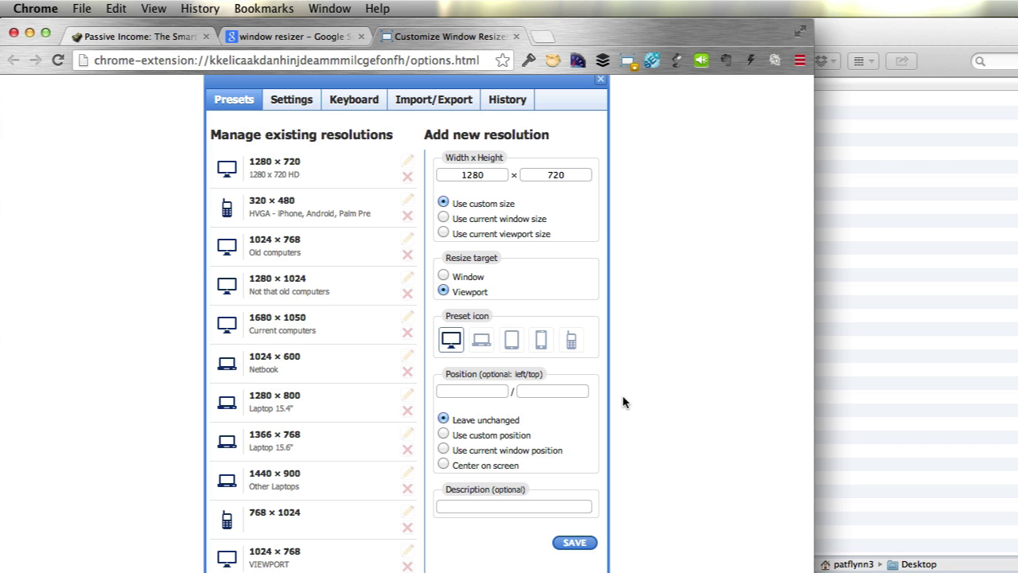
pyautogui.click(491, 505)
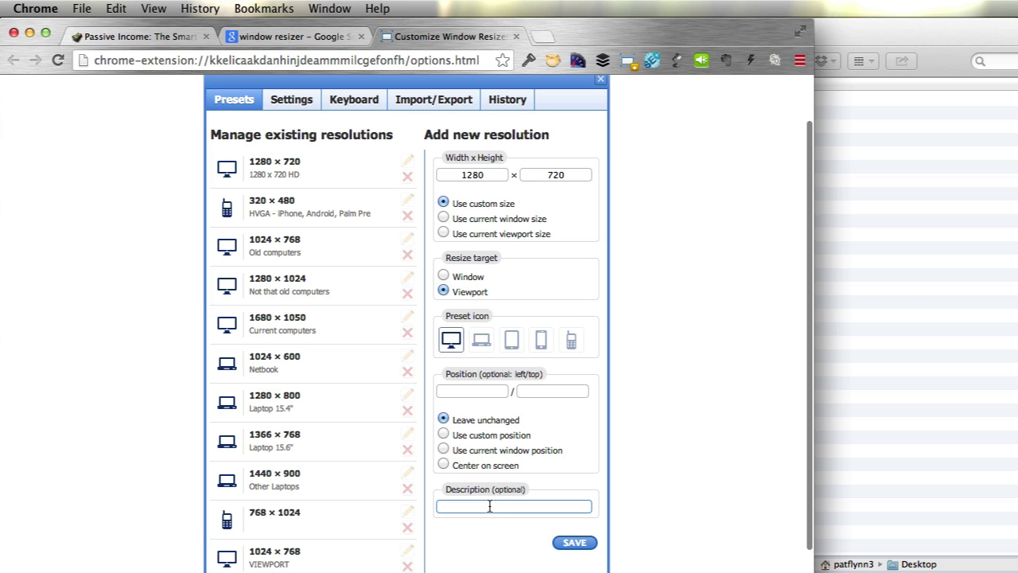
pyautogui.scroll(-3, 400, 543)
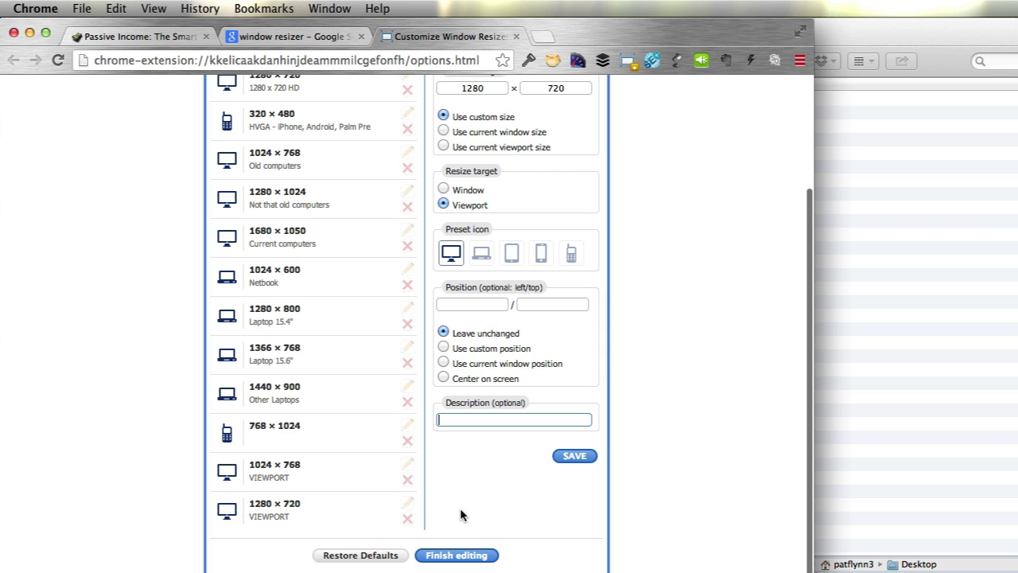
pyautogui.scroll(5, 485, 506)
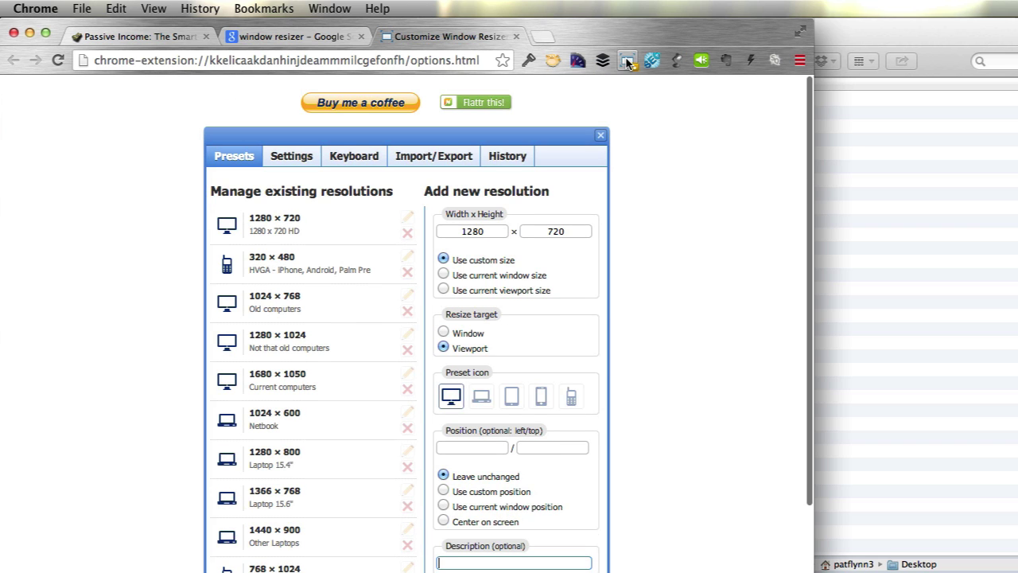
# - Apply the 1280 × 720 Viewport preset and return to the Smart Passive Income tab
pyautogui.click(627, 61)
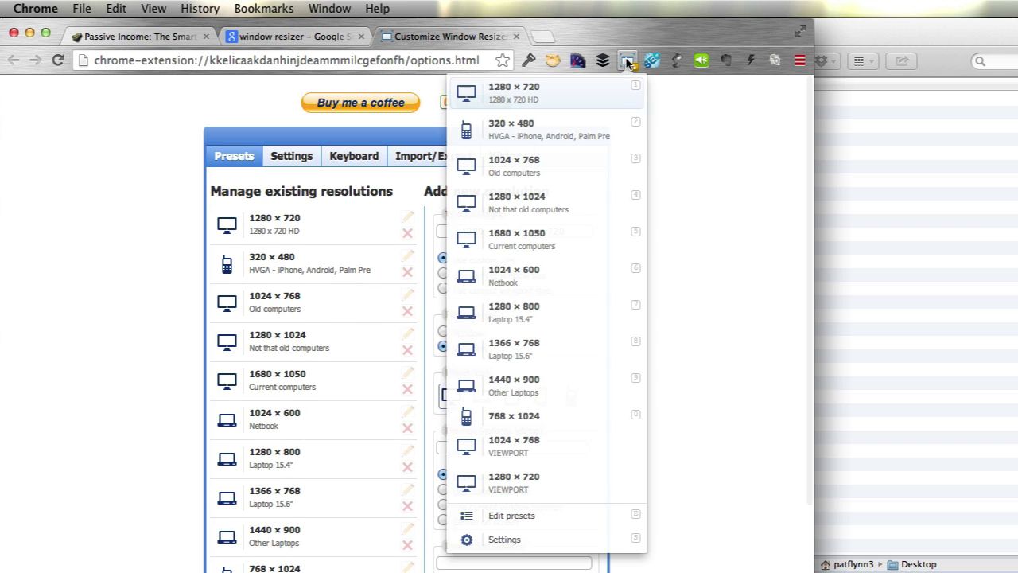
pyautogui.click(540, 487)
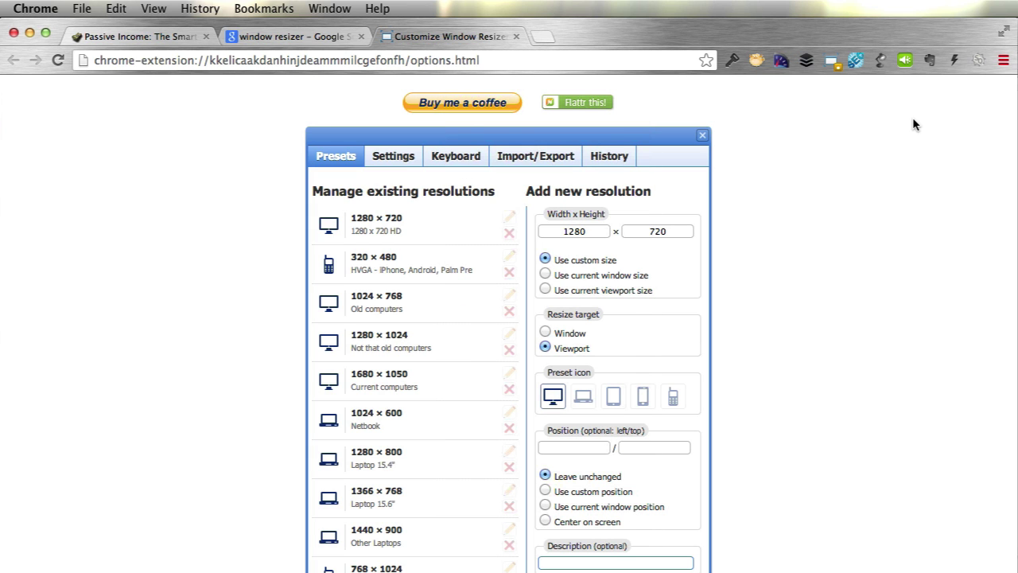
pyautogui.click(172, 39)
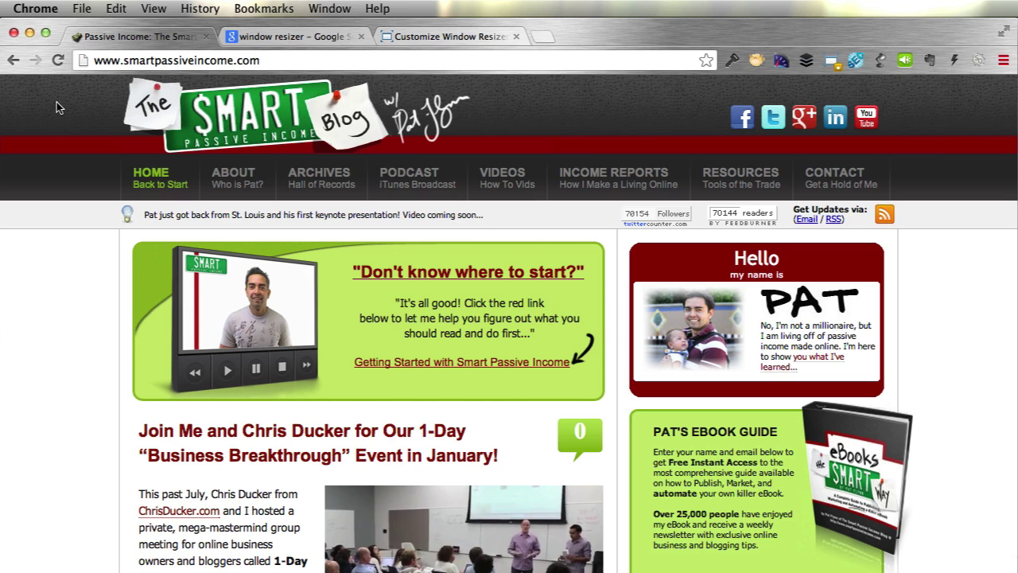
# - Capture a region screenshot of the Smart Passive Income homepage with Cmd+Shift+4
pyautogui.press('super+shift+4')
pyautogui.moveTo(21, 93); pyautogui.dragTo(107, 142)
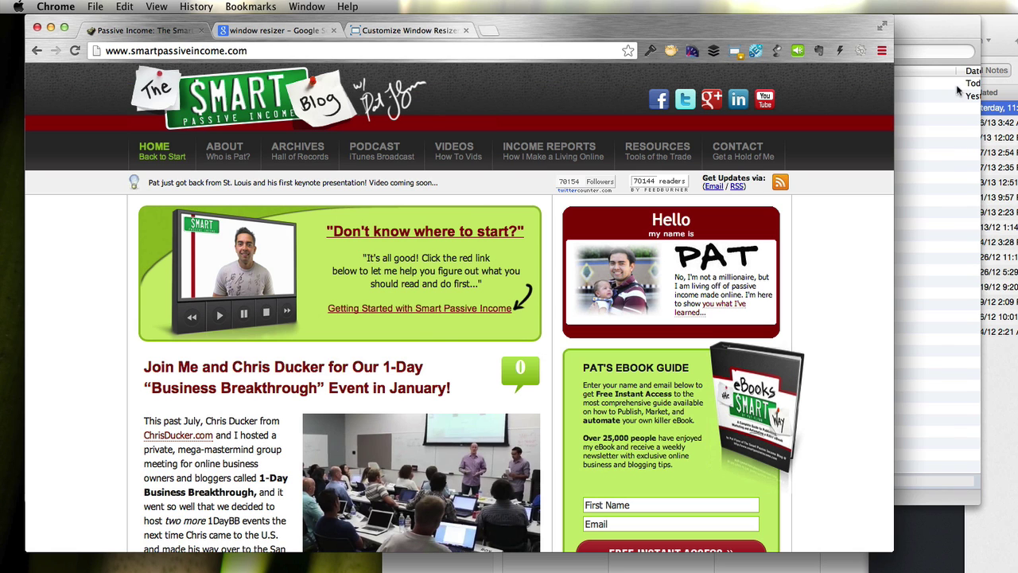
# - Check the new 'Screen Shot 2013-10-23 at 12.07.59 PM' file on the Desktop, then return to Chrome
pyautogui.click(935, 27)
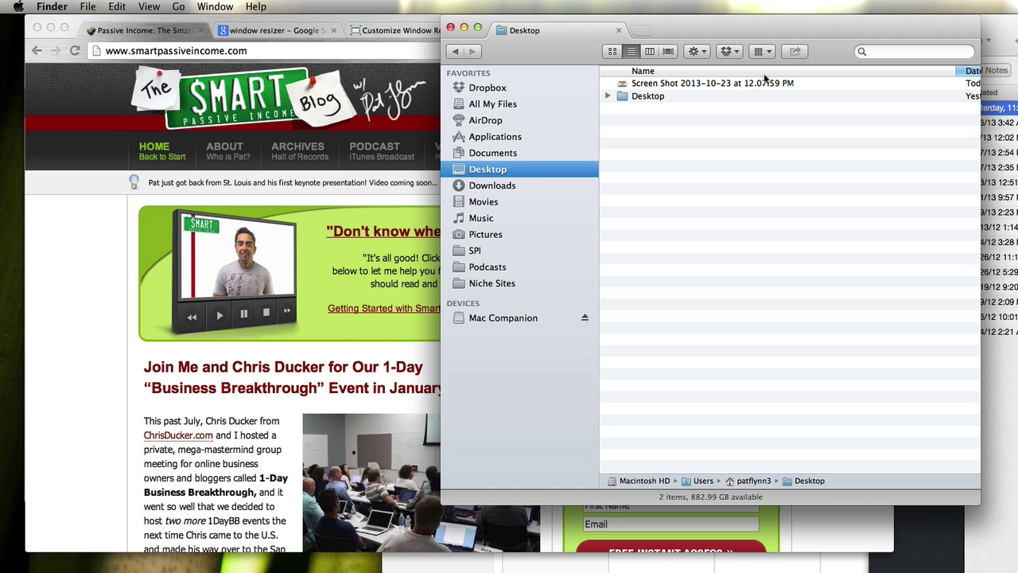
pyautogui.click(705, 88)
pyautogui.click(423, 26)
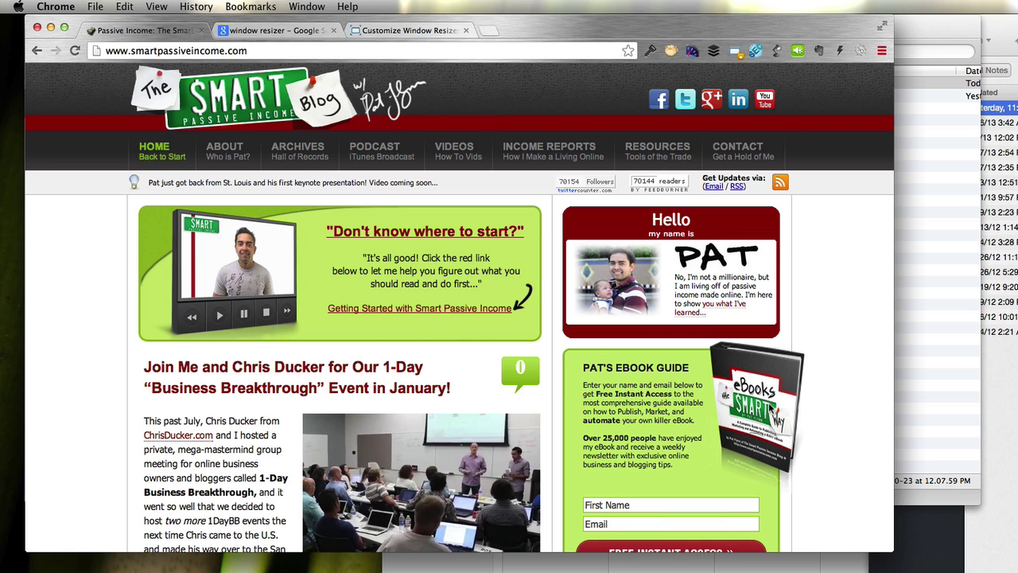
# - Scroll to the video and The Details section and capture a second page screenshot
pyautogui.scroll(-10, 792, 415)
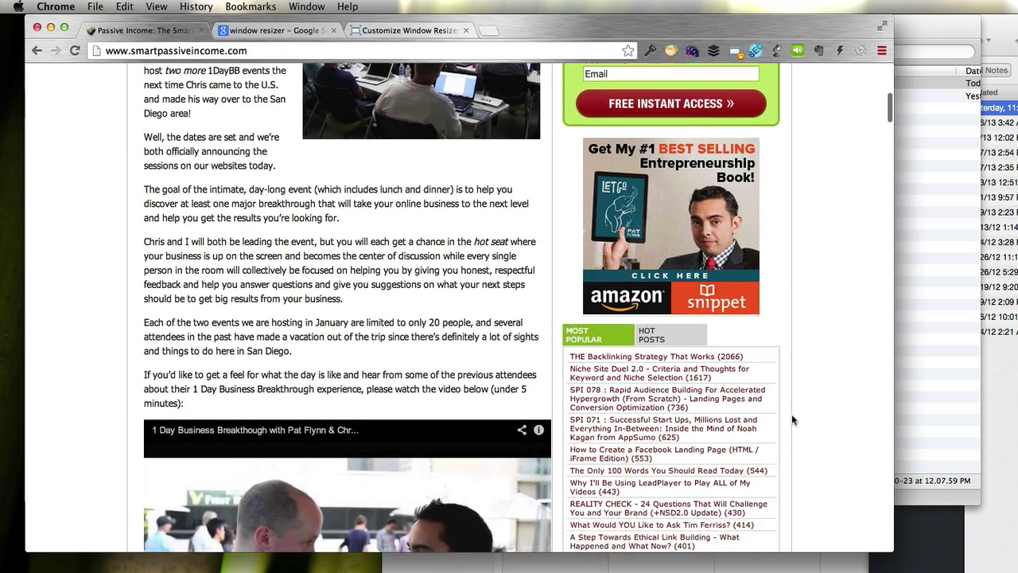
pyautogui.scroll(-1, 791, 419)
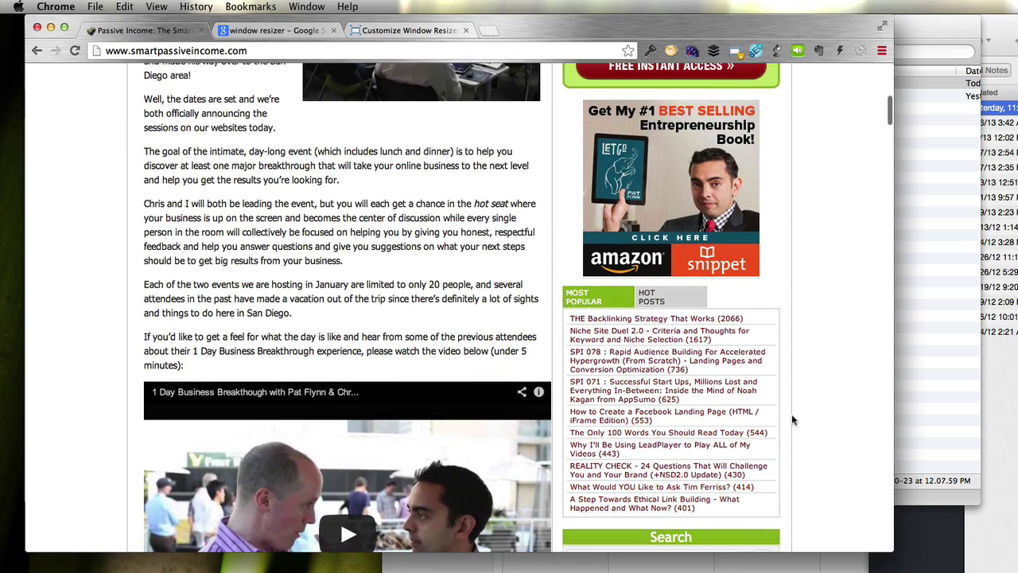
pyautogui.scroll(-1, 792, 419)
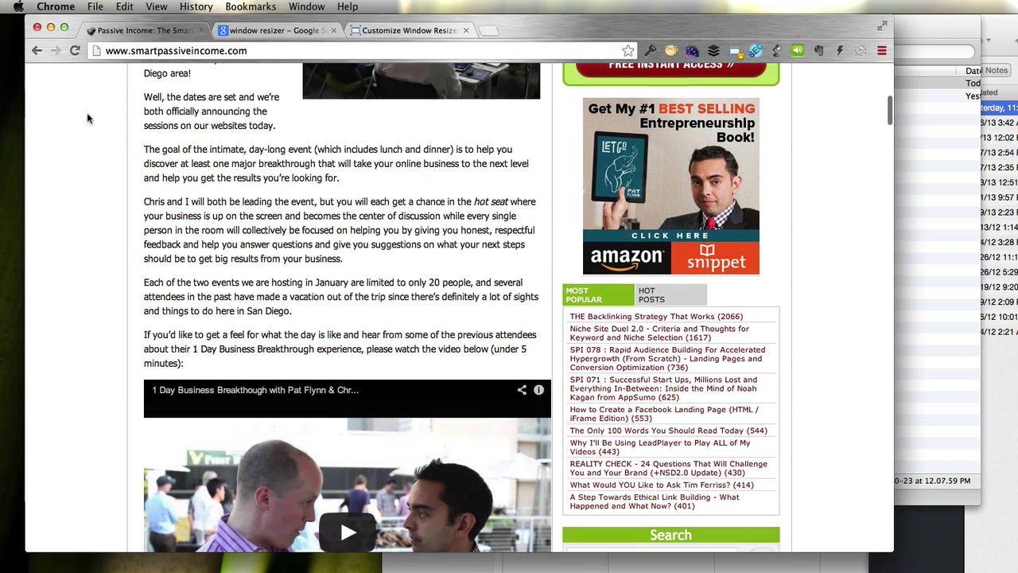
pyautogui.press('super+shift+4')
pyautogui.moveTo(48, 77); pyautogui.dragTo(271, 239)
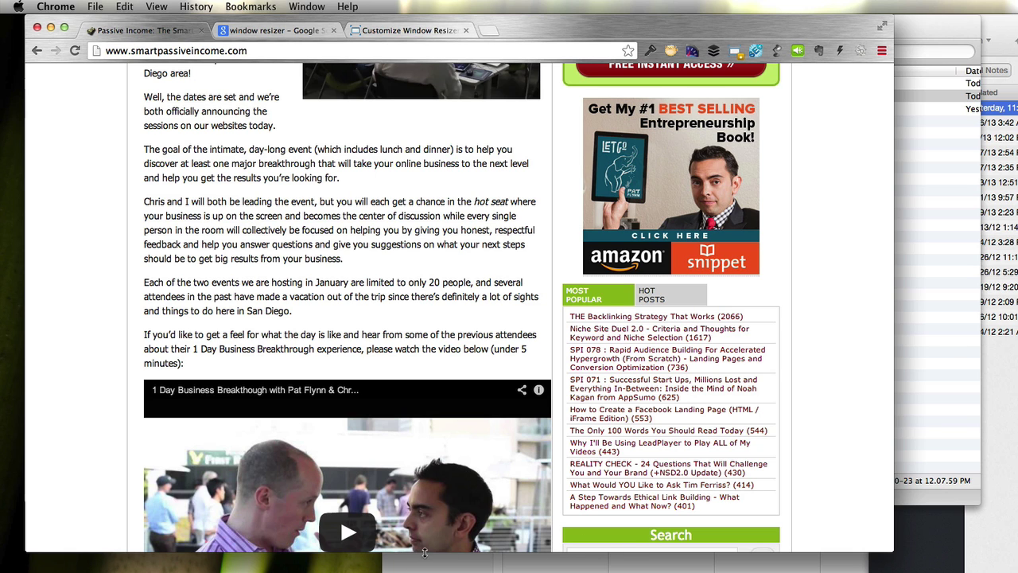
pyautogui.scroll(-10, 534, 517)
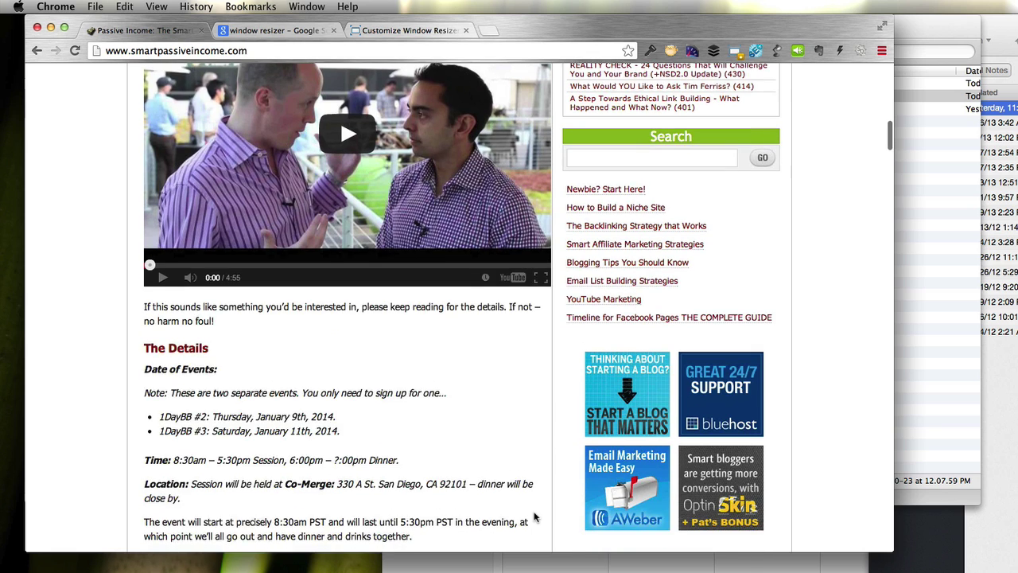
pyautogui.scroll(-1, 535, 517)
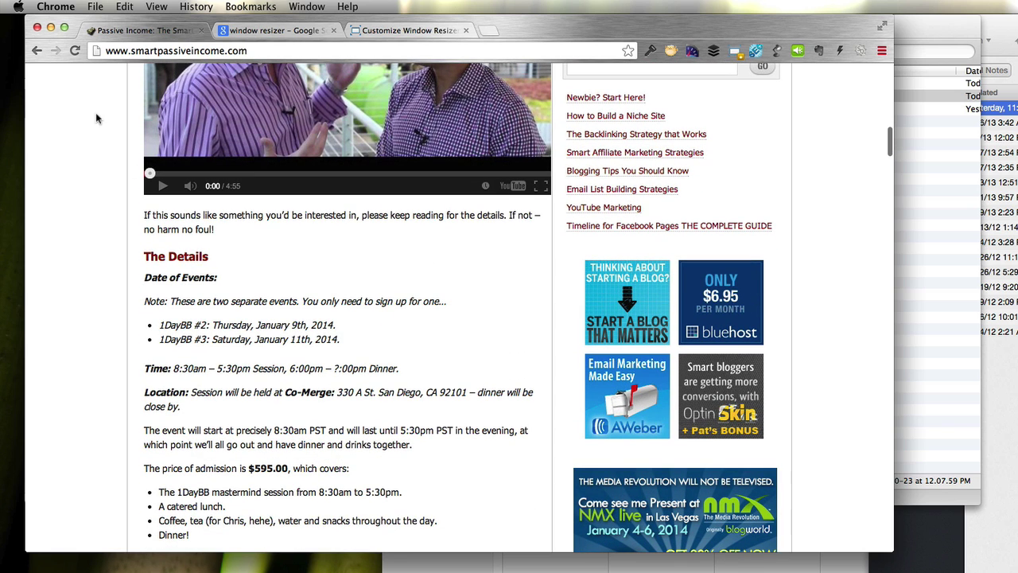
pyautogui.moveTo(66, 82); pyautogui.dragTo(893, 552)
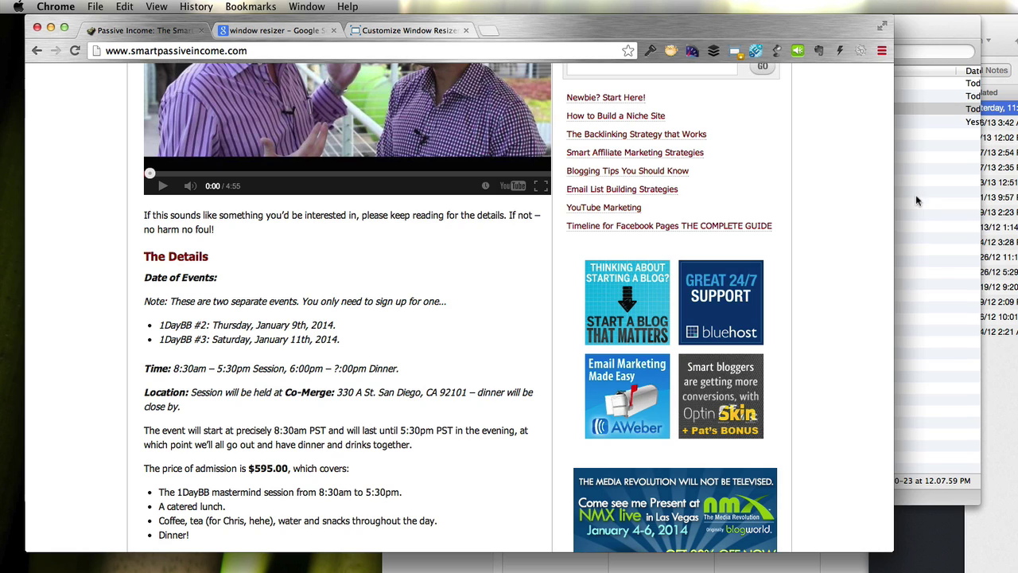
pyautogui.click(922, 198)
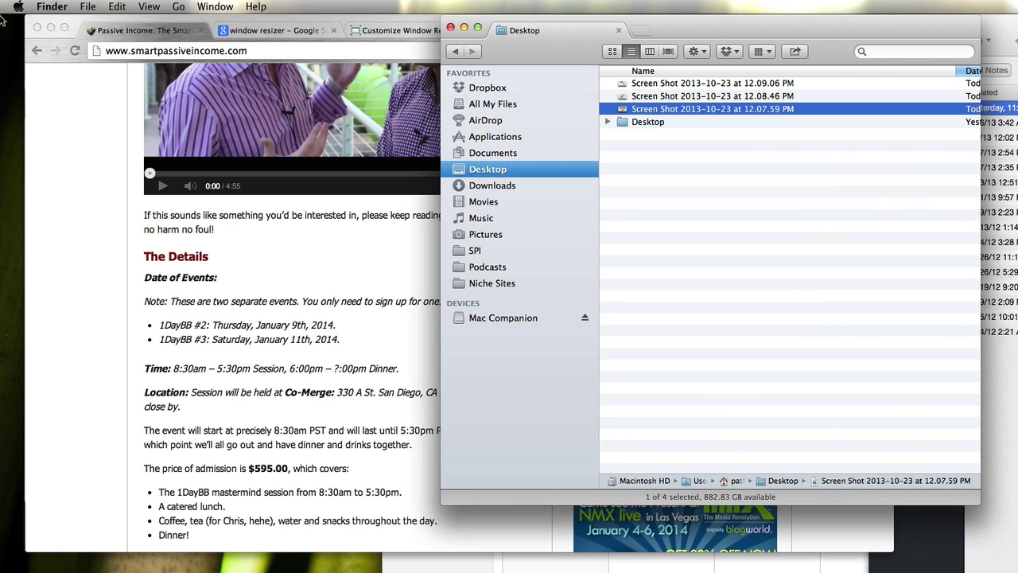
# - Minimize Chrome and delete the title and subtitle placeholders on Keynote slide 1
pyautogui.click(51, 27)
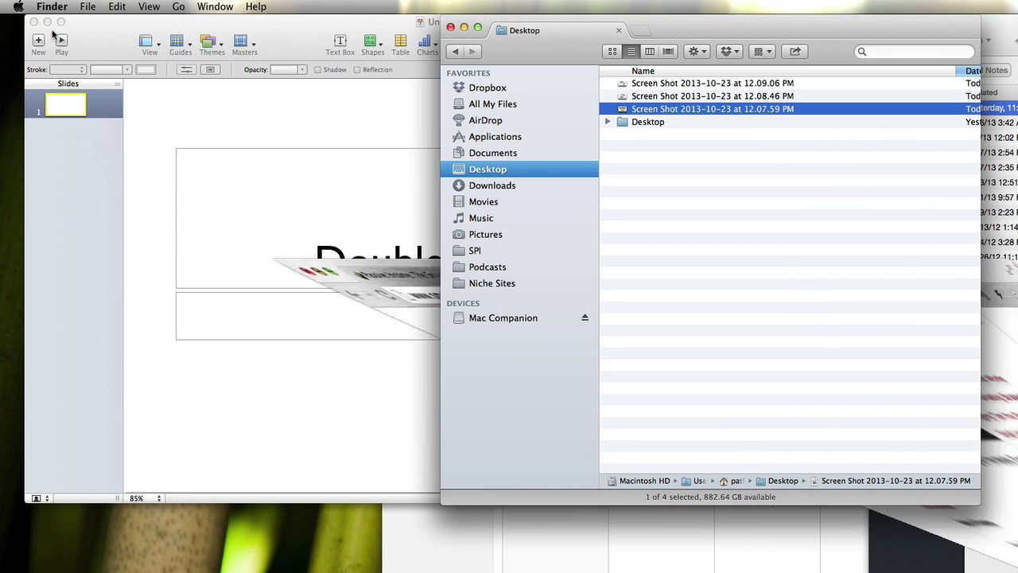
pyautogui.click(103, 30)
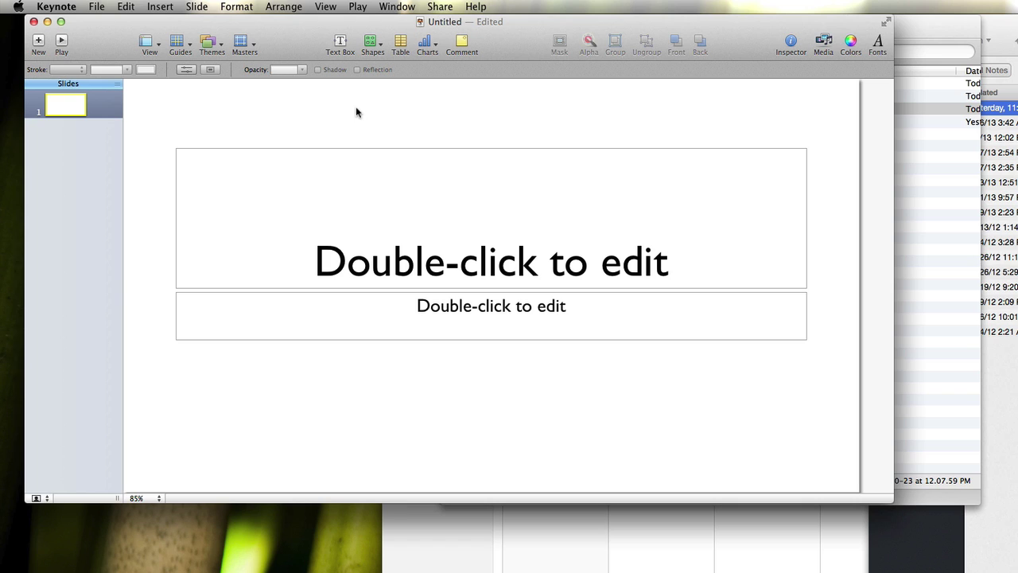
pyautogui.click(451, 283)
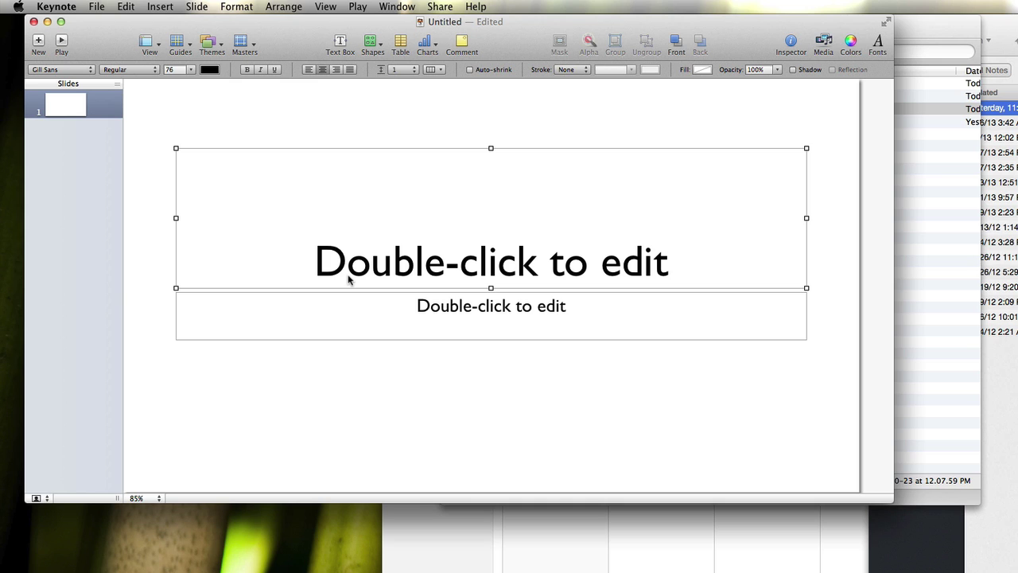
pyautogui.press('Delete')
pyautogui.click(474, 323)
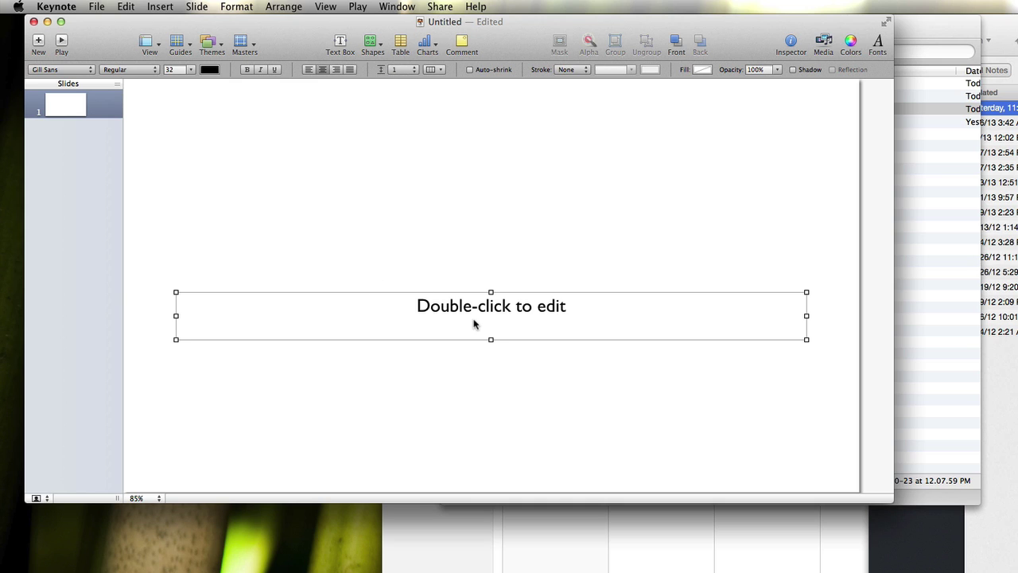
pyautogui.press('Delete')
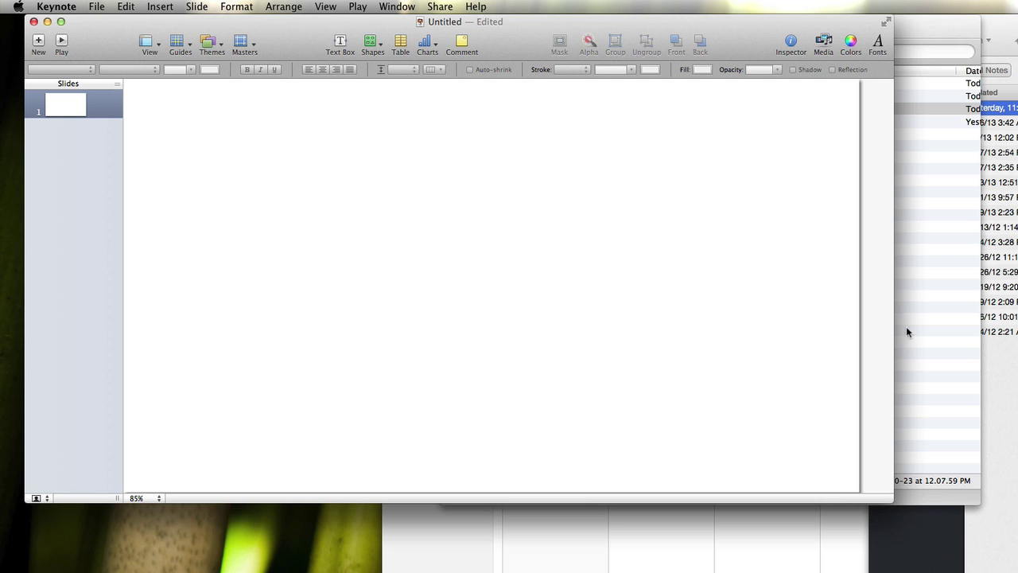
# - Drag the 12.07.59 PM screenshot from Finder onto slide 1 and position it to fill the slide
pyautogui.click(972, 288)
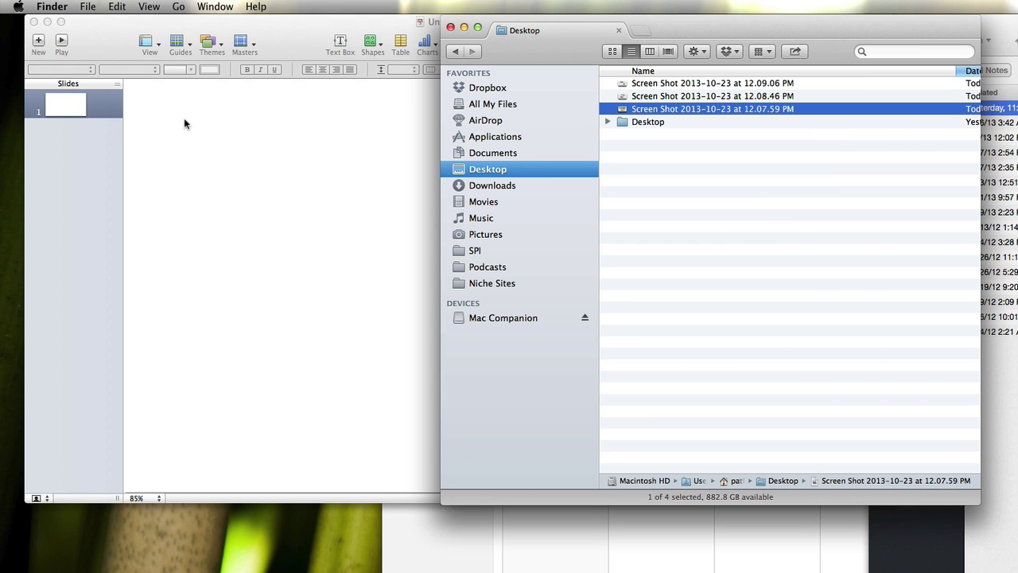
pyautogui.moveTo(704, 108); pyautogui.dragTo(725, 182)
pyautogui.click(734, 148)
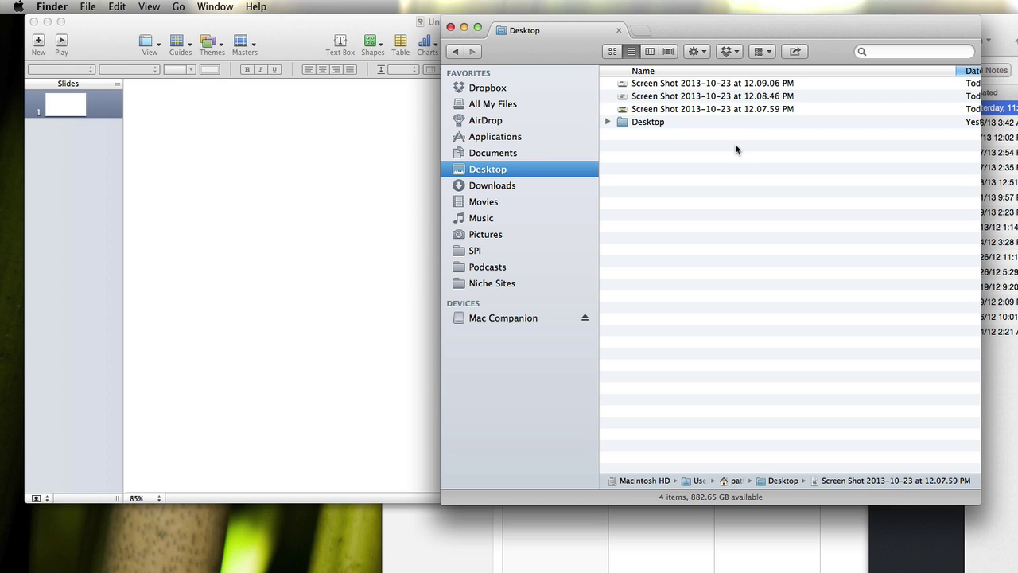
pyautogui.click(699, 112)
pyautogui.moveTo(703, 108); pyautogui.dragTo(298, 256)
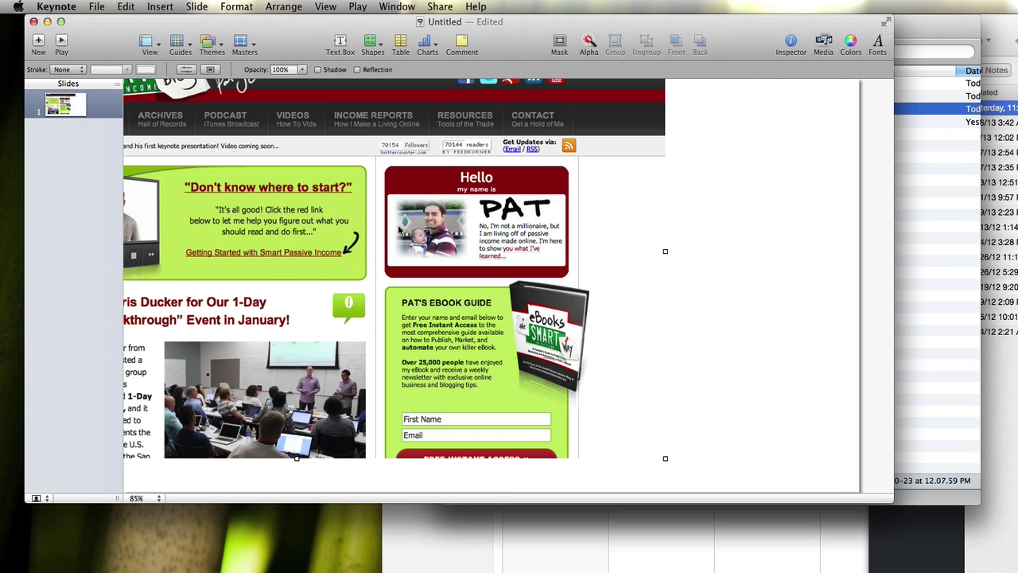
pyautogui.moveTo(400, 187); pyautogui.dragTo(589, 222)
pyautogui.click(55, 180)
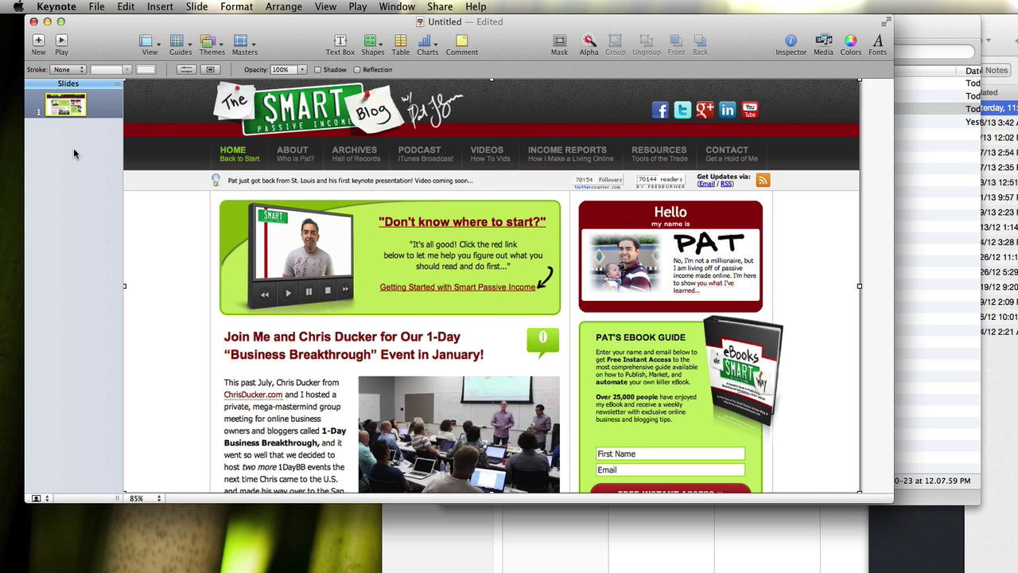
# - Add slide 2, remove its placeholders, and fill it with the 12.08.46 PM screenshot
pyautogui.rightClick(67, 159)
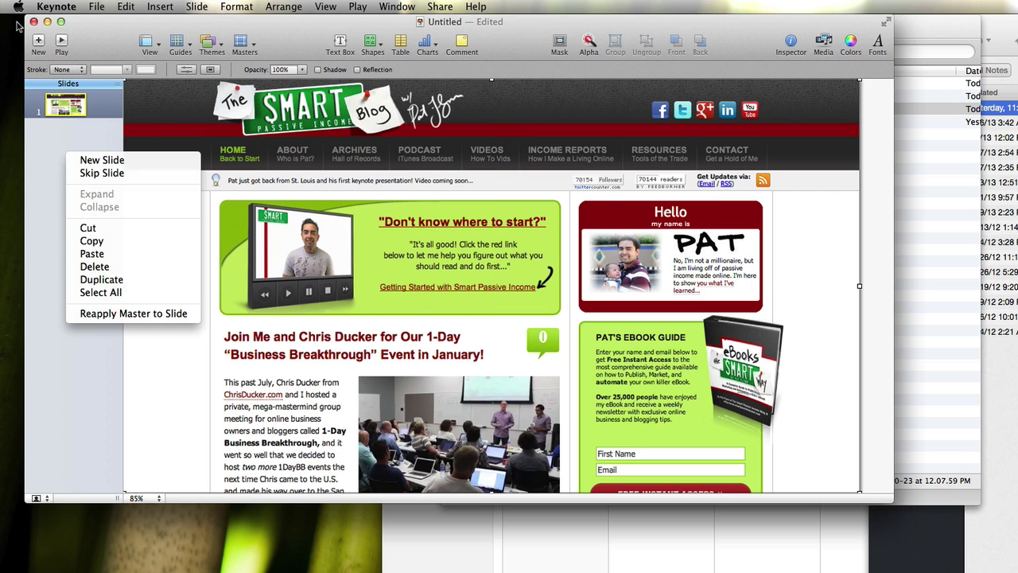
pyautogui.click(97, 162)
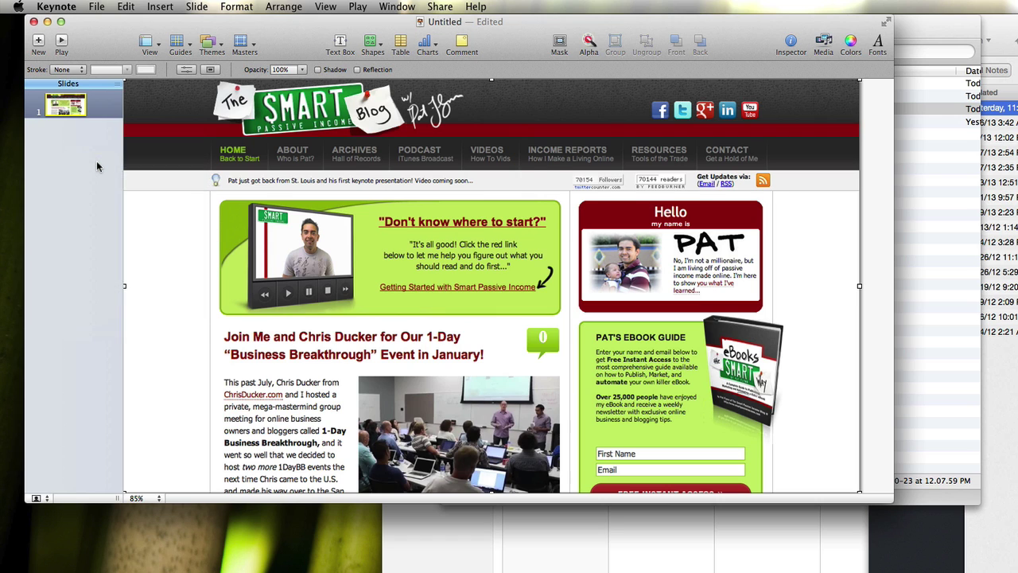
pyautogui.click(478, 165)
pyautogui.press('Delete')
pyautogui.click(529, 314)
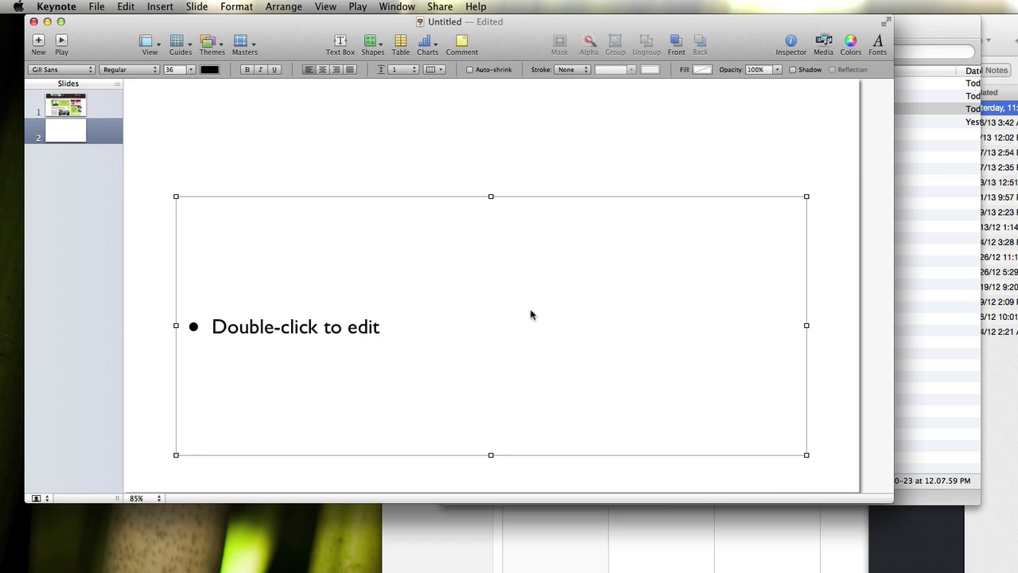
pyautogui.press('Delete')
pyautogui.click(899, 270)
pyautogui.moveTo(707, 99); pyautogui.dragTo(363, 286)
pyautogui.moveTo(348, 234); pyautogui.dragTo(471, 248)
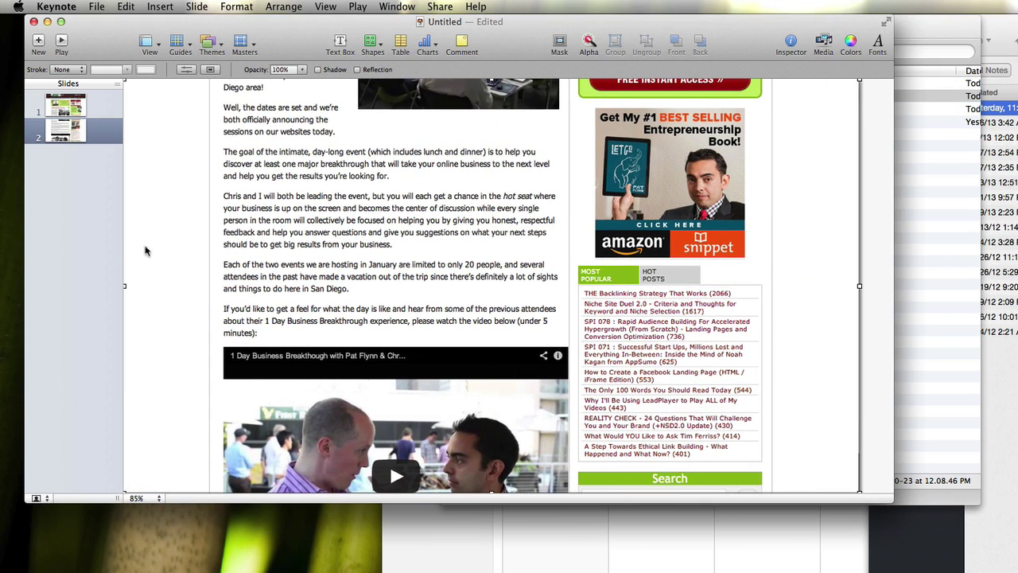
# - Add slide 3, remove its placeholders, and place the 12.09.06 PM screenshot on it
pyautogui.rightClick(94, 259)
pyautogui.click(114, 264)
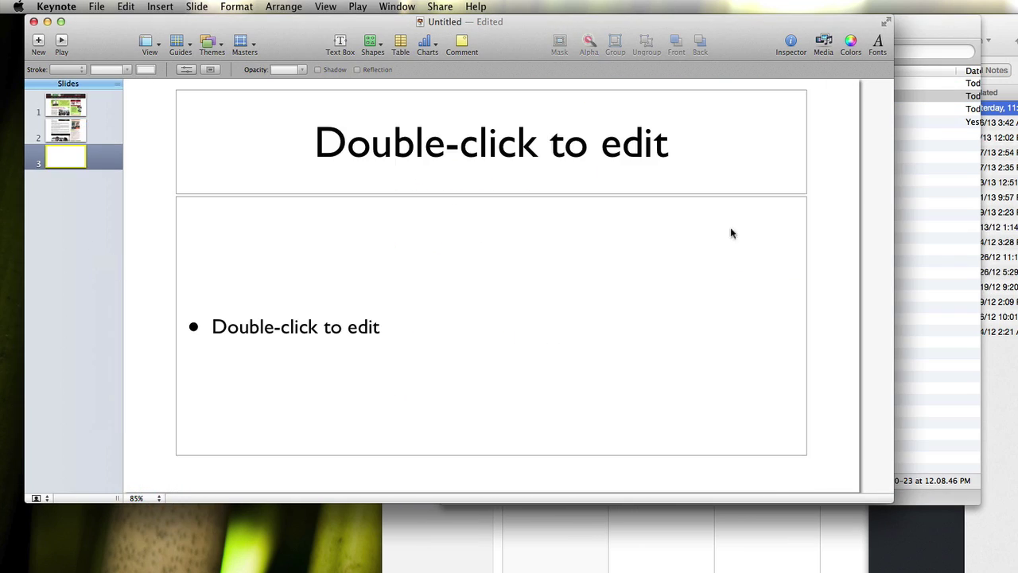
pyautogui.click(716, 250)
pyautogui.press('Delete')
pyautogui.click(711, 177)
pyautogui.press('Delete')
pyautogui.click(911, 168)
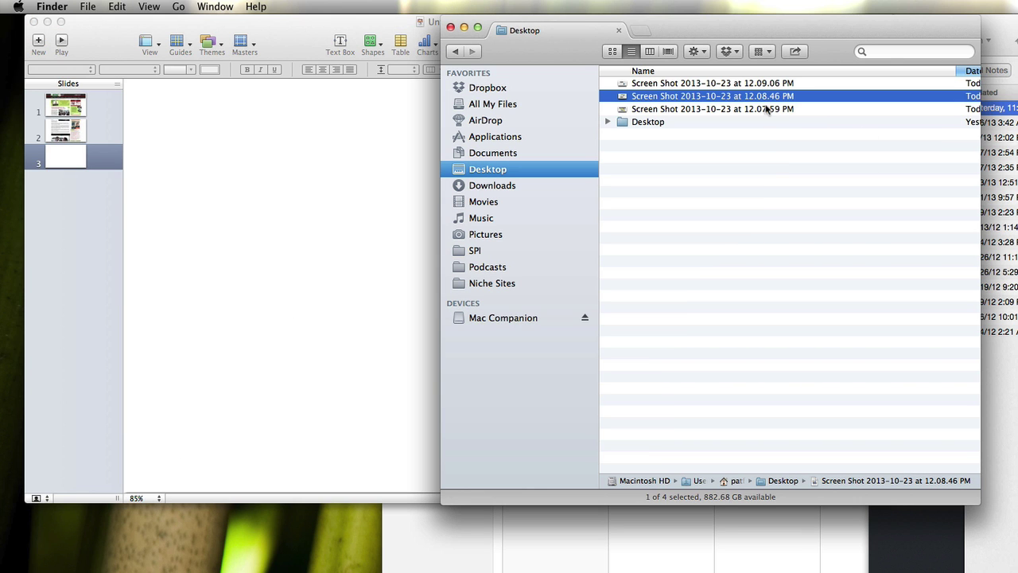
pyautogui.click(729, 84)
pyautogui.moveTo(733, 86); pyautogui.dragTo(492, 255)
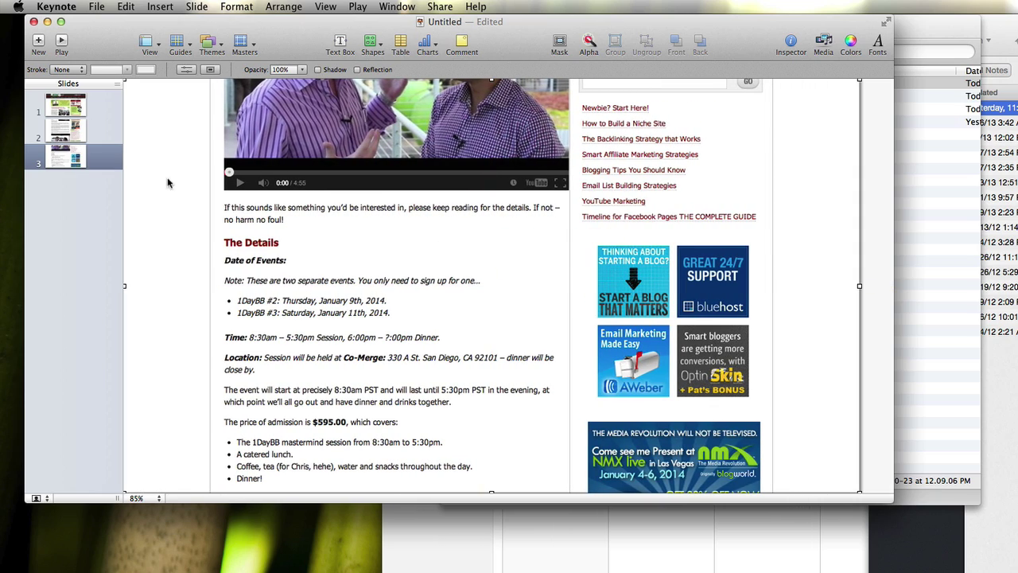
# - Step through the three slides to check them, ending on slide 1
pyautogui.click(62, 106)
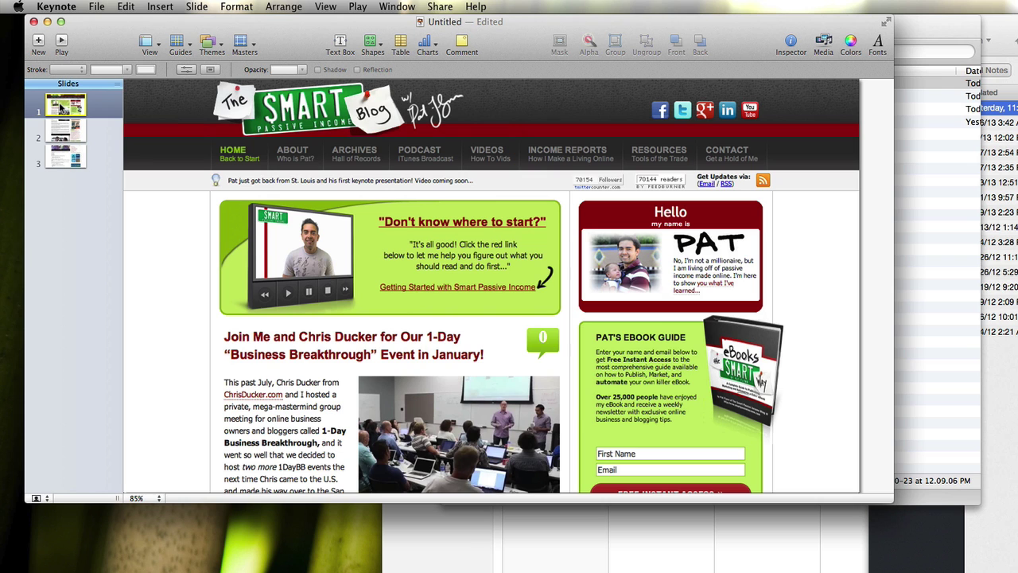
pyautogui.press('Down')
pyautogui.press('Down')
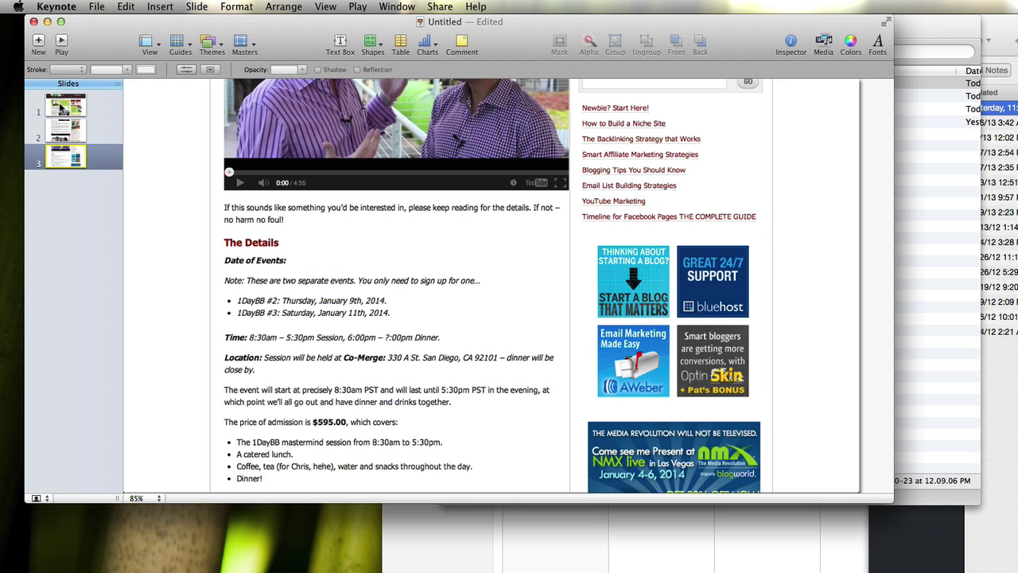
pyautogui.press('Up')
pyautogui.press('Up')
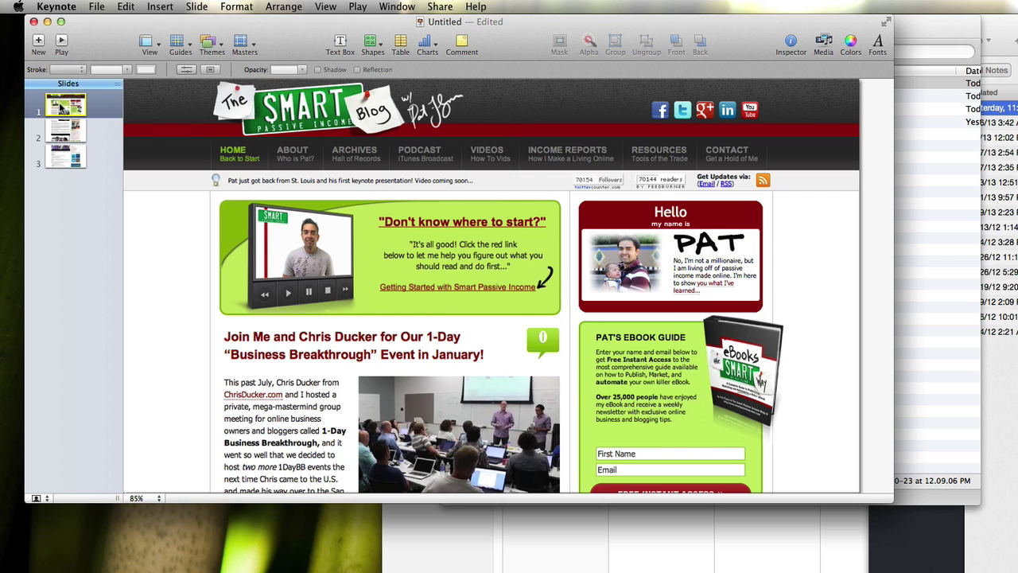
pyautogui.press('Down')
pyautogui.press('Down')
pyautogui.press('Up')
pyautogui.press('Up')
# - Give slide 1 a Push transition going Bottom to Top, lasting 1.00 s
pyautogui.click(773, 54)
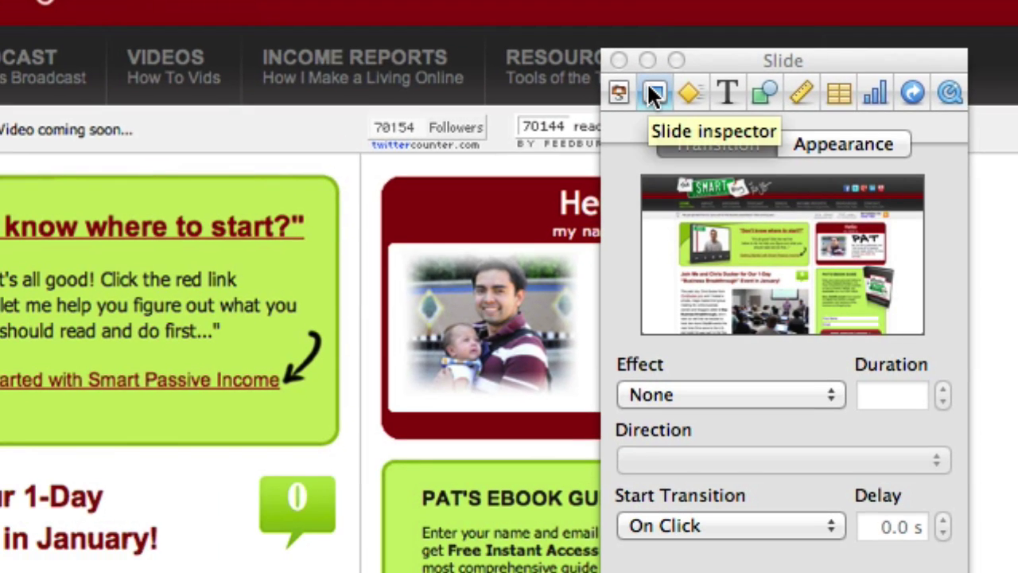
pyautogui.click(802, 391)
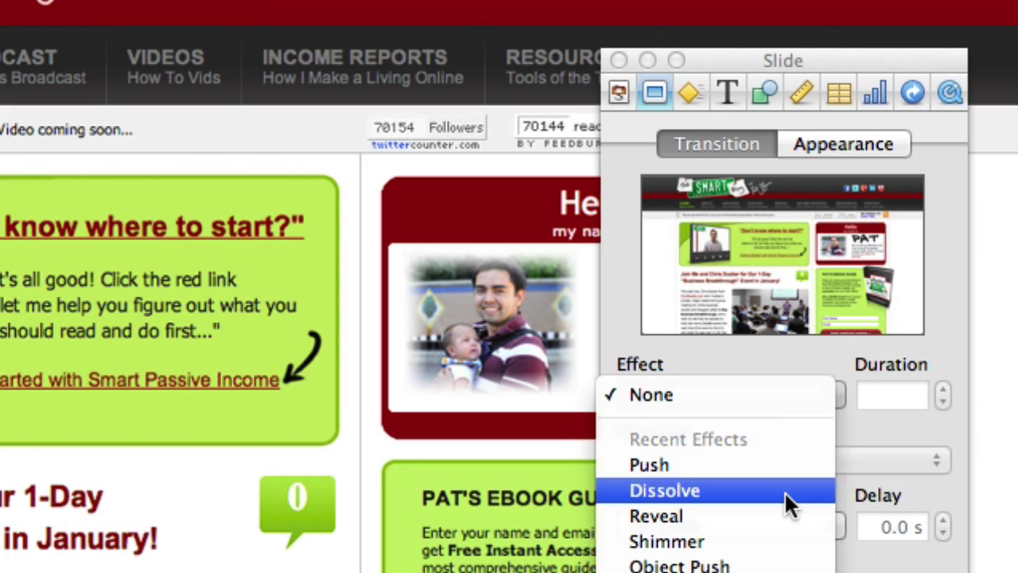
pyautogui.click(785, 465)
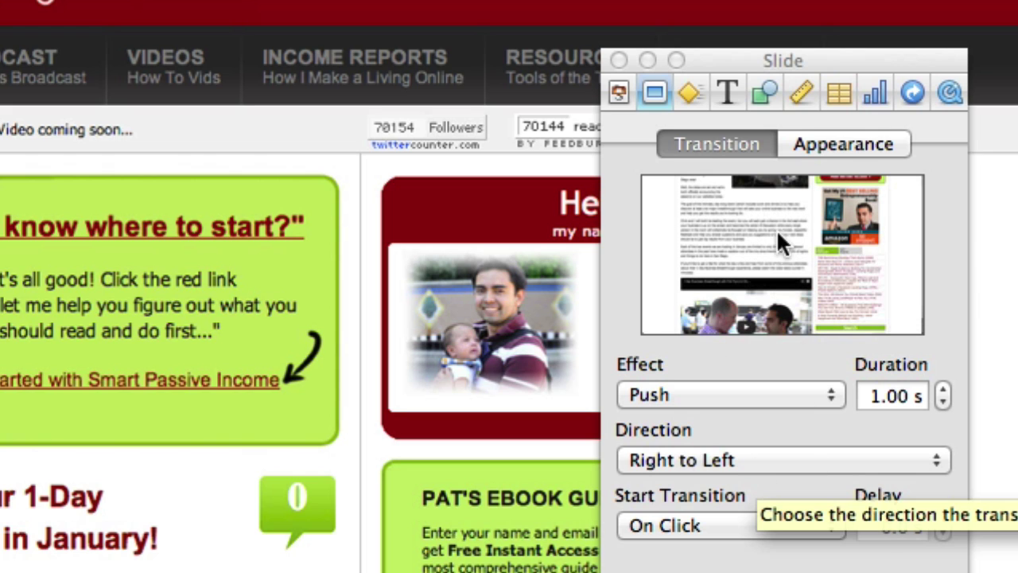
pyautogui.click(743, 460)
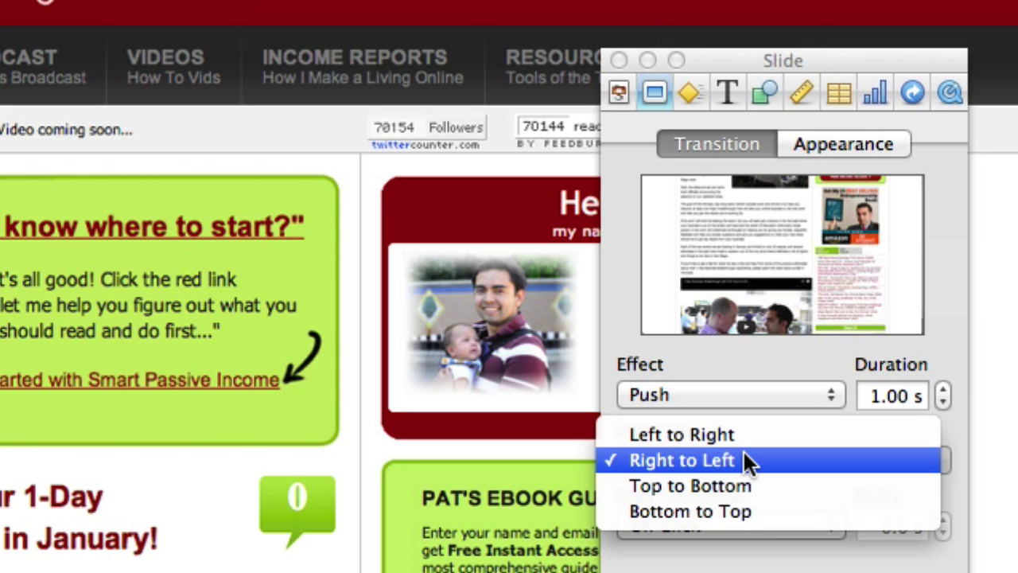
pyautogui.click(738, 508)
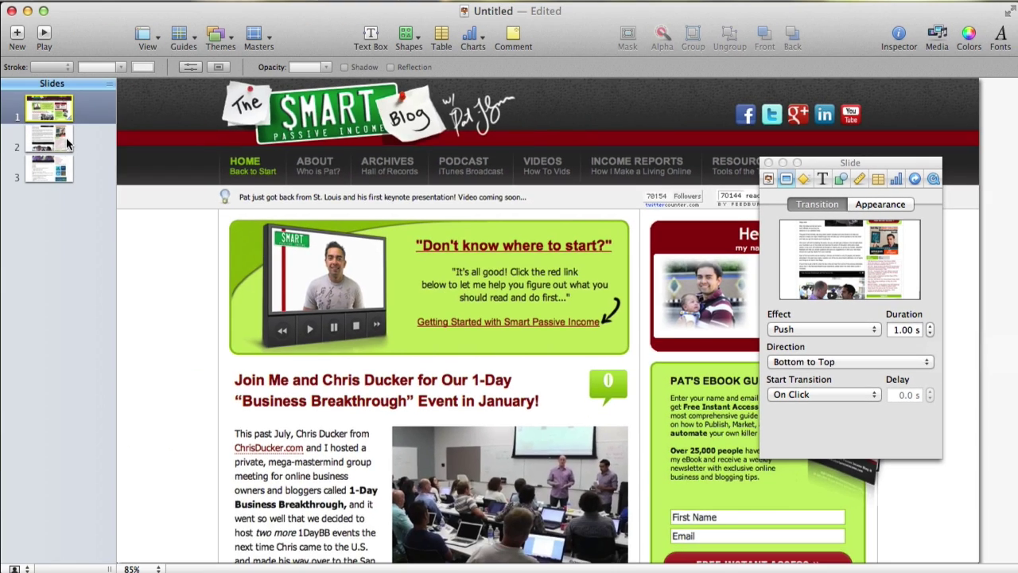
# - Give slide 2 a Push Bottom-to-Top transition, then play the slideshow from slide 1
pyautogui.click(64, 143)
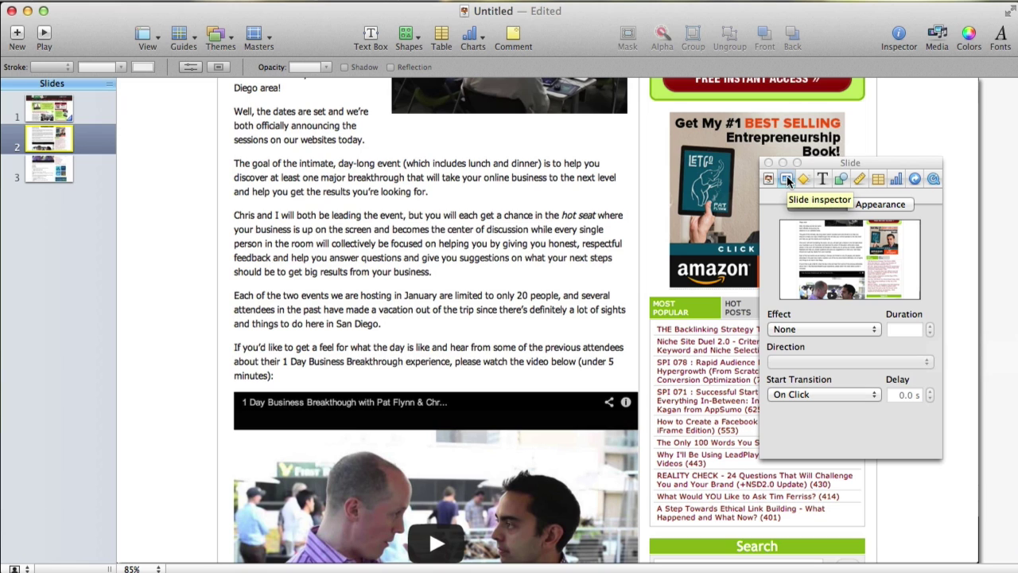
pyautogui.click(818, 329)
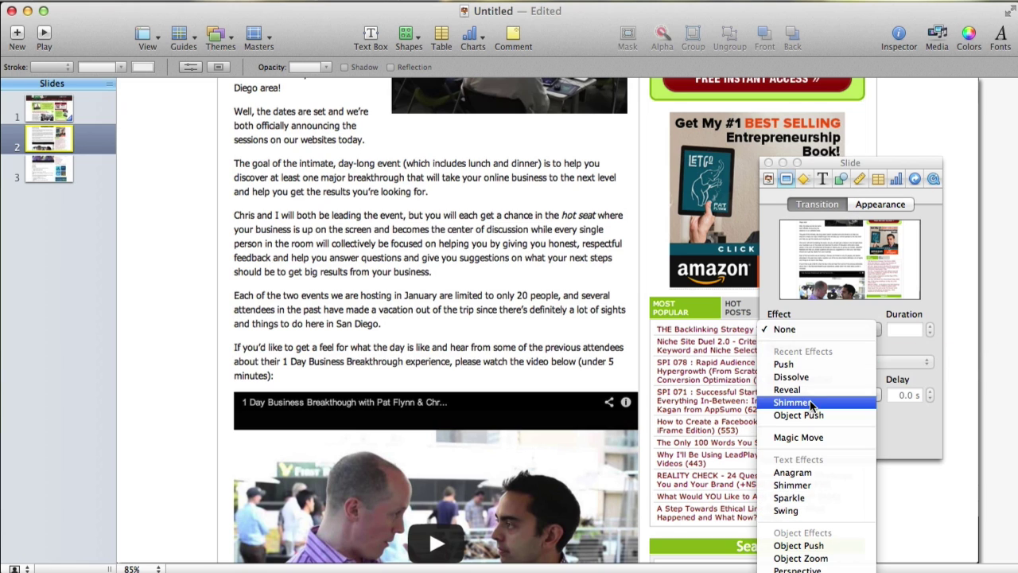
pyautogui.click(812, 364)
pyautogui.click(818, 361)
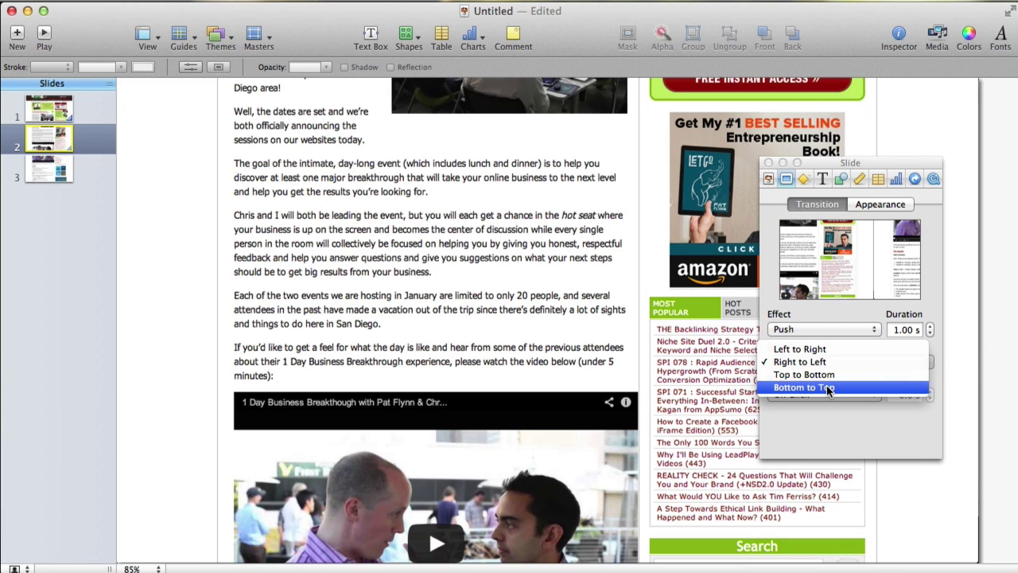
pyautogui.click(826, 386)
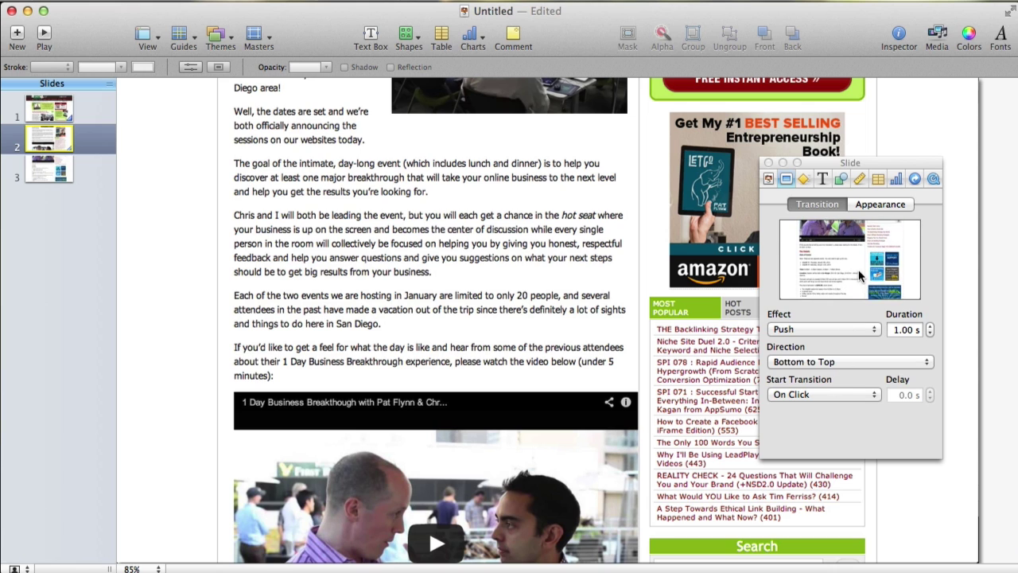
pyautogui.click(61, 109)
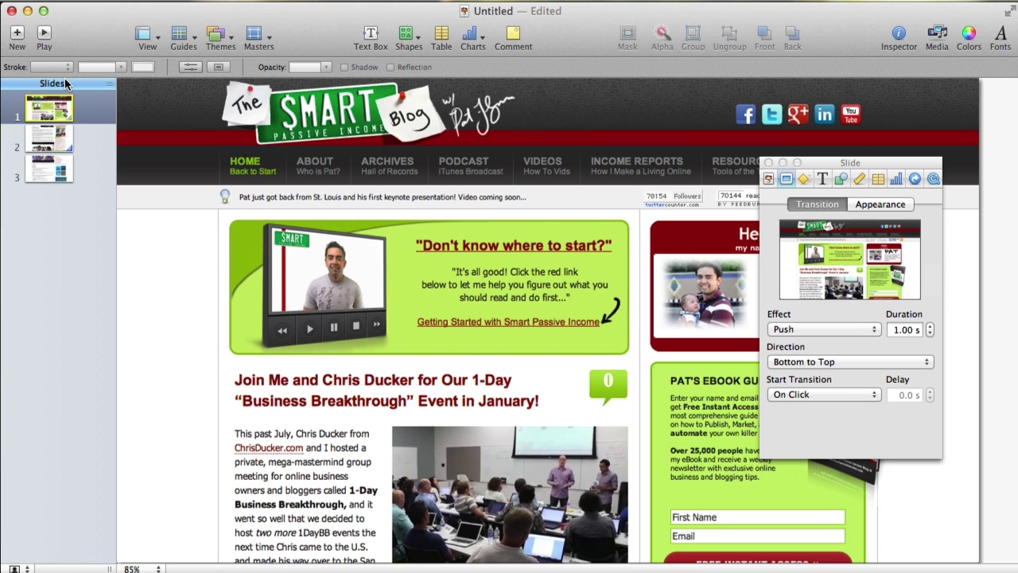
pyautogui.click(45, 35)
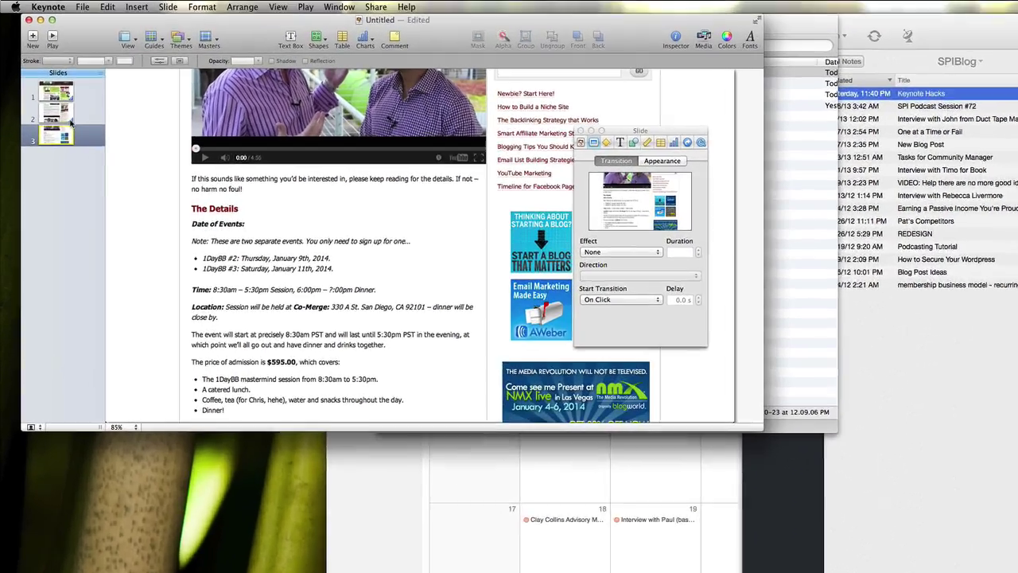
# - Select slide 1 in the Slides navigator to view its Push Bottom-to-Top transition settings
pyautogui.click(77, 127)
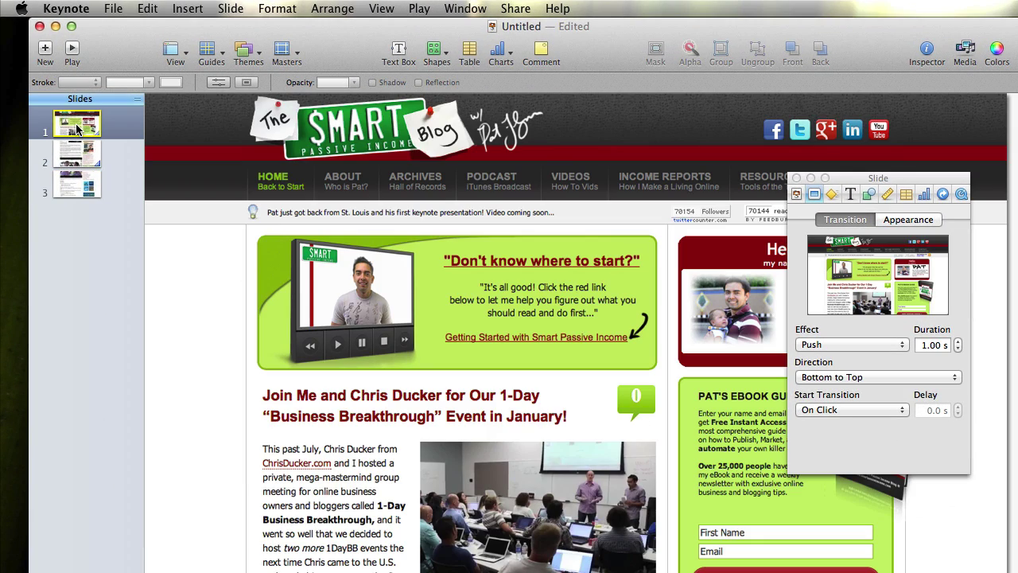